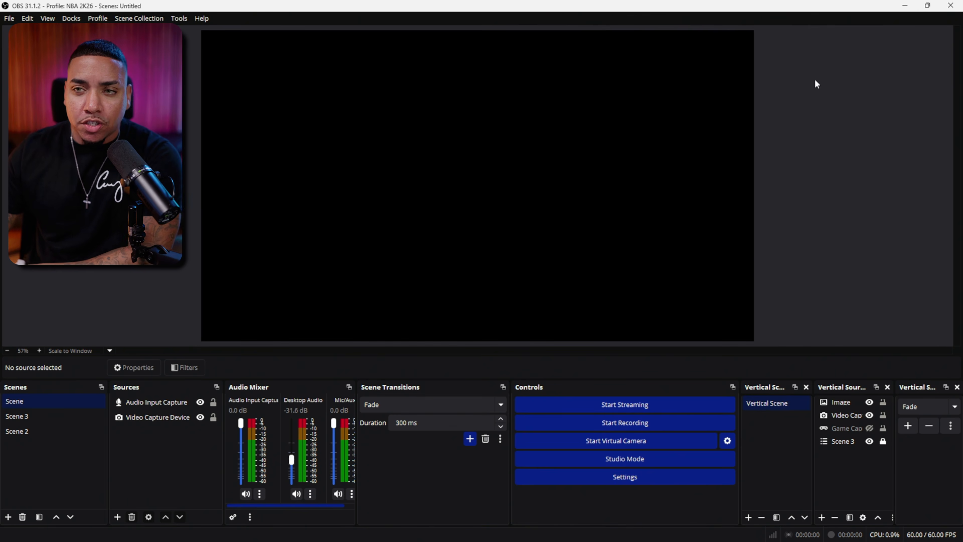
# Step: Close OBS Studio and relaunch it with administrator rights
pyautogui.click(951, 6)
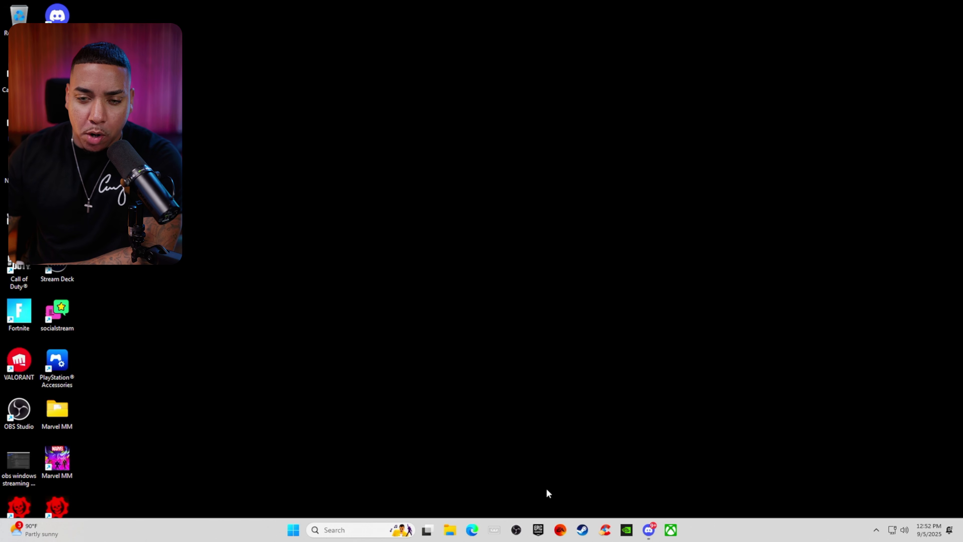
pyautogui.rightClick(516, 531)
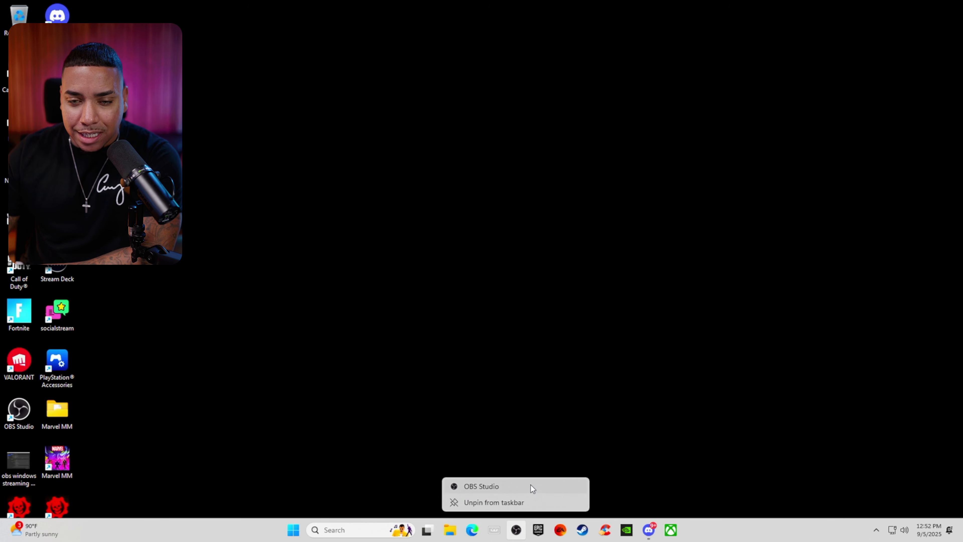
pyautogui.rightClick(525, 488)
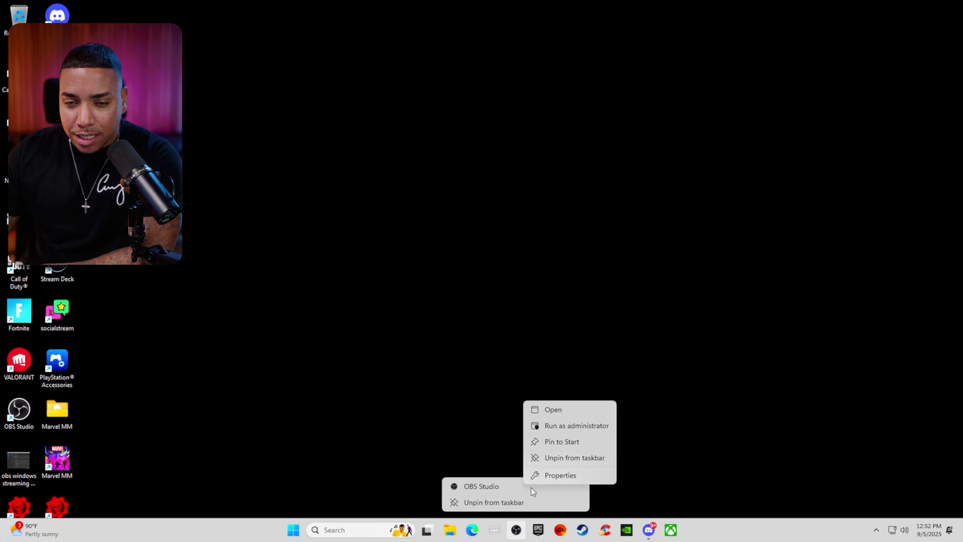
pyautogui.click(571, 428)
pyautogui.click(445, 351)
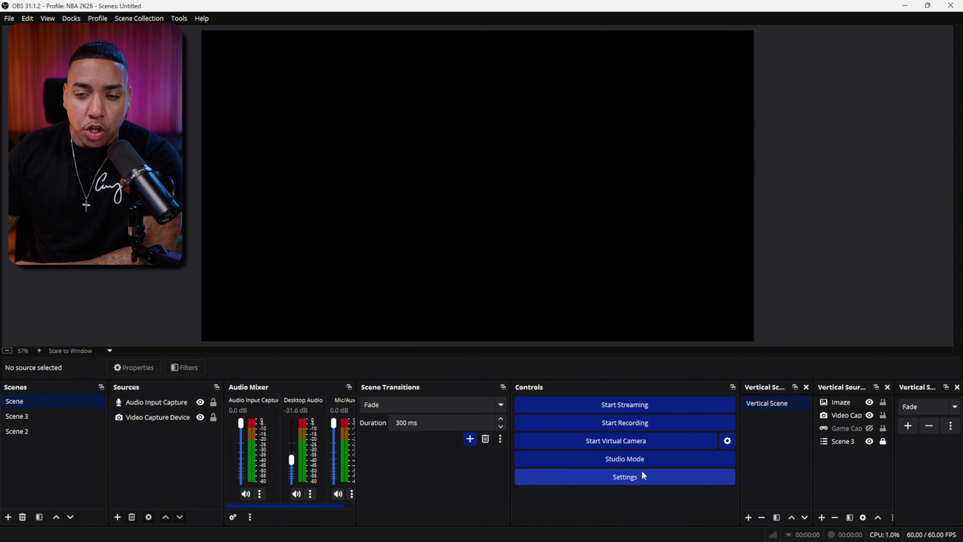
# Step: Examine the process priority choices in the advanced OBS settings and close the settings without changing anything
pyautogui.click(621, 477)
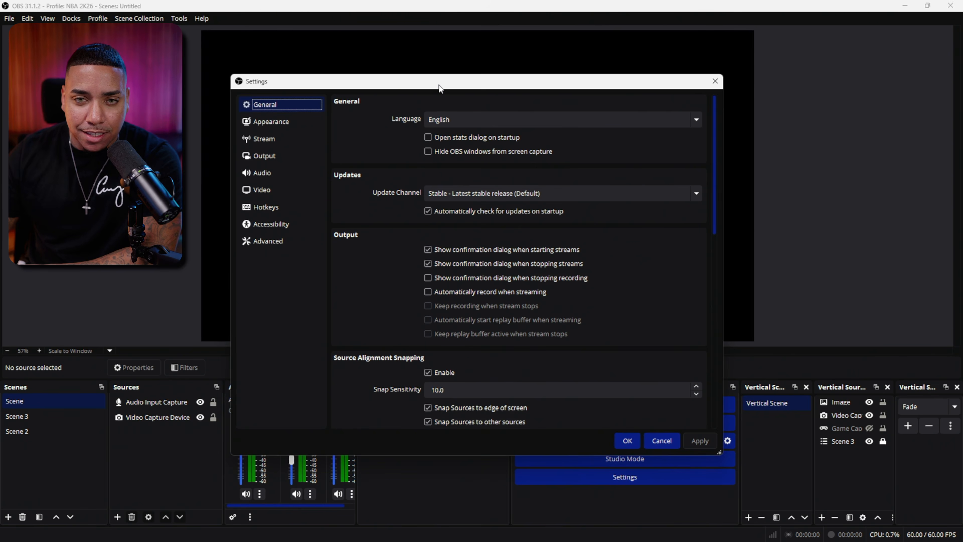
pyautogui.moveTo(439, 86); pyautogui.dragTo(507, 77)
pyautogui.click(359, 237)
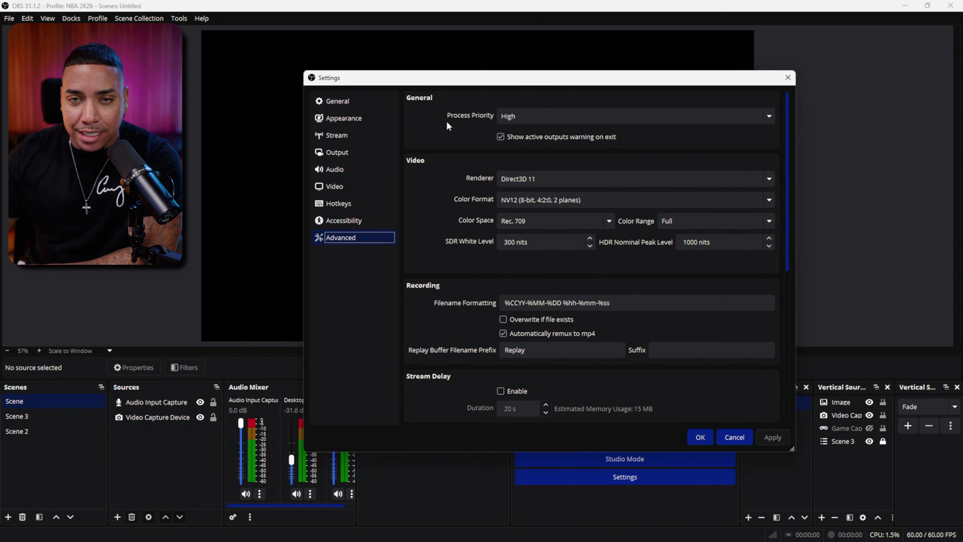
pyautogui.click(545, 116)
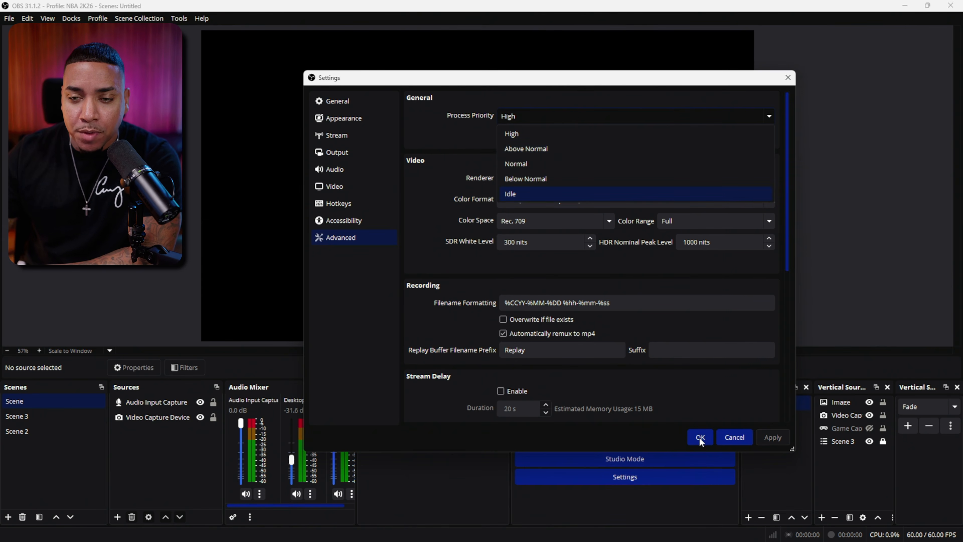
pyautogui.click(788, 77)
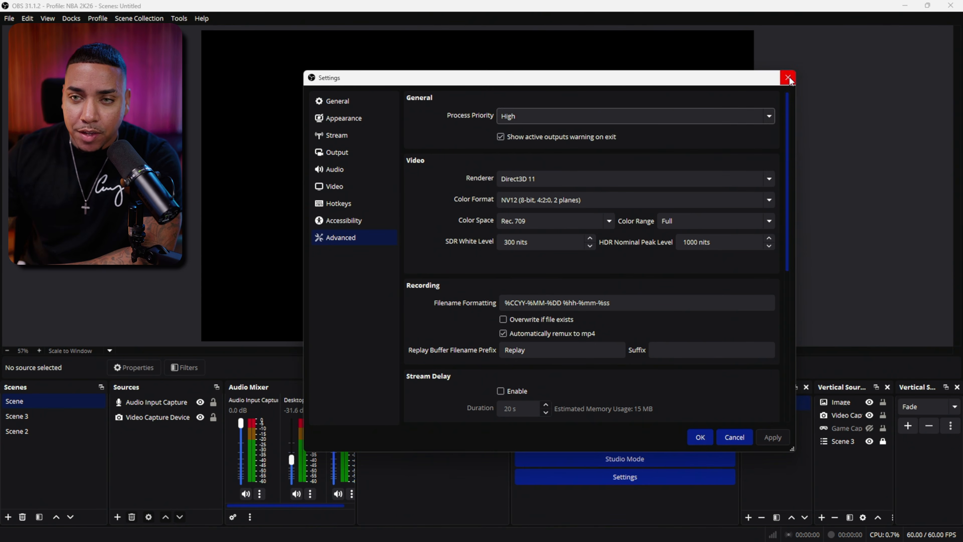
pyautogui.click(789, 78)
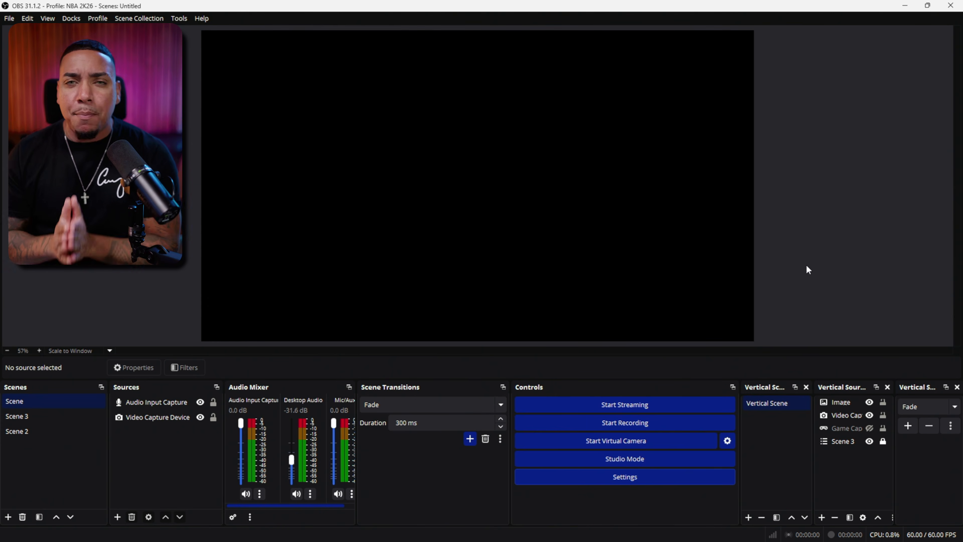
# Step: Disable the main canvas preview
pyautogui.rightClick(465, 190)
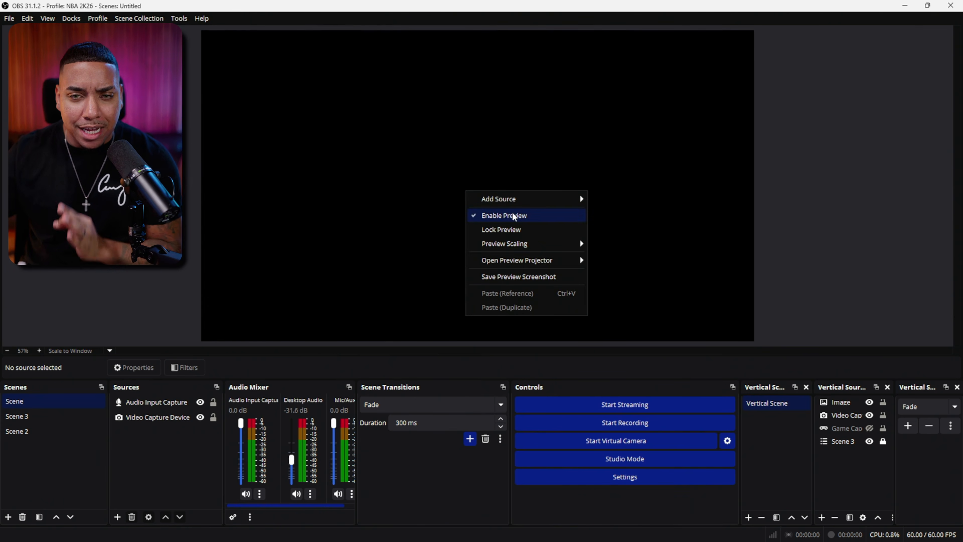
pyautogui.click(517, 216)
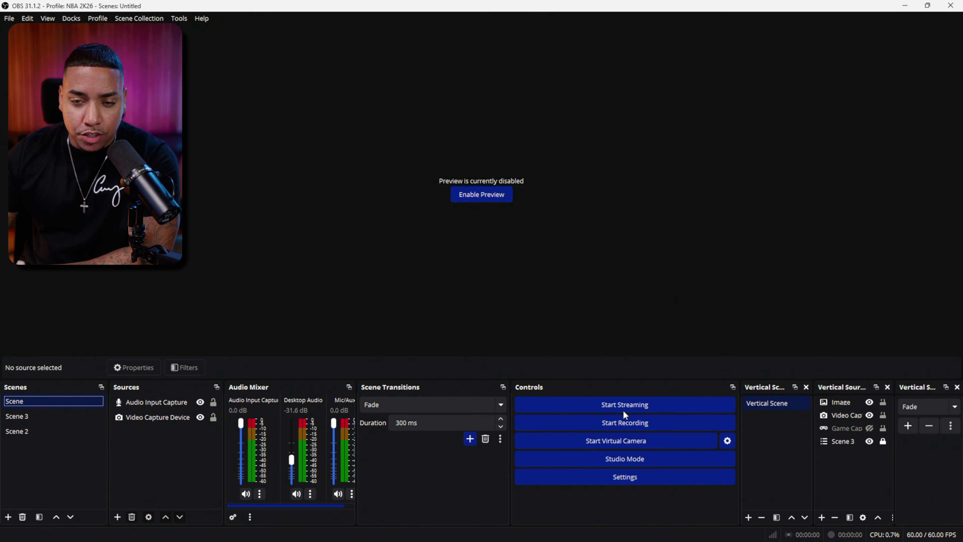
# Step: Try x264 as the video encoder for recording in the output settings and review its encoder options
pyautogui.click(630, 474)
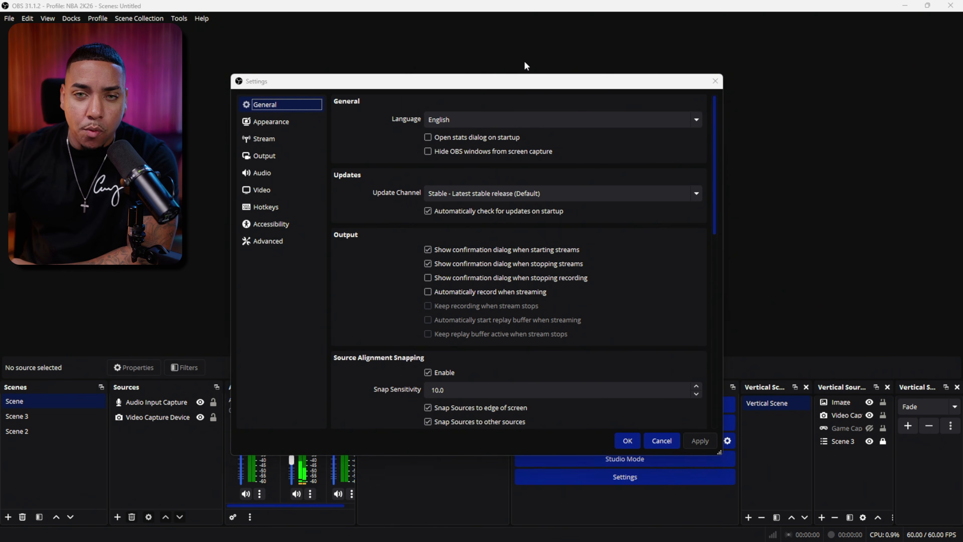
pyautogui.moveTo(529, 87); pyautogui.dragTo(611, 45)
pyautogui.click(360, 117)
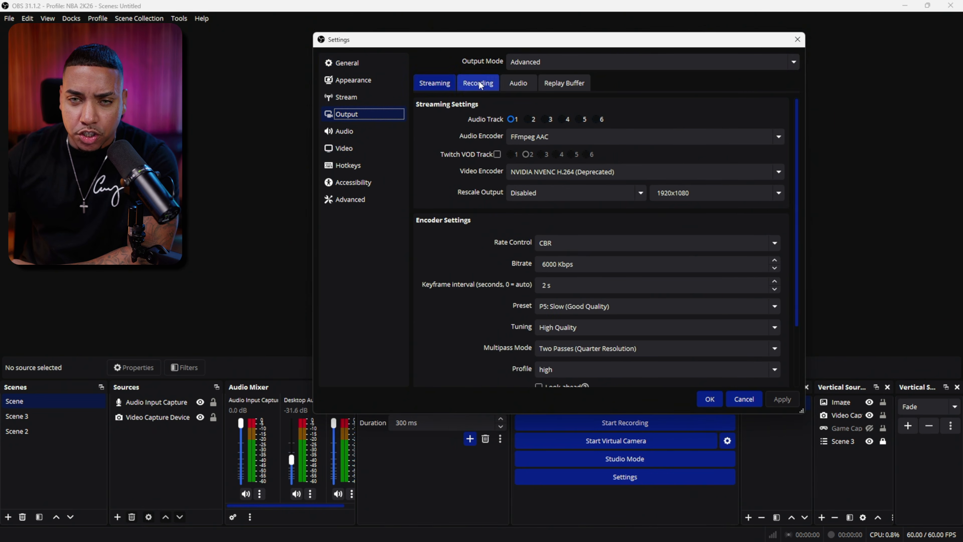
pyautogui.click(464, 83)
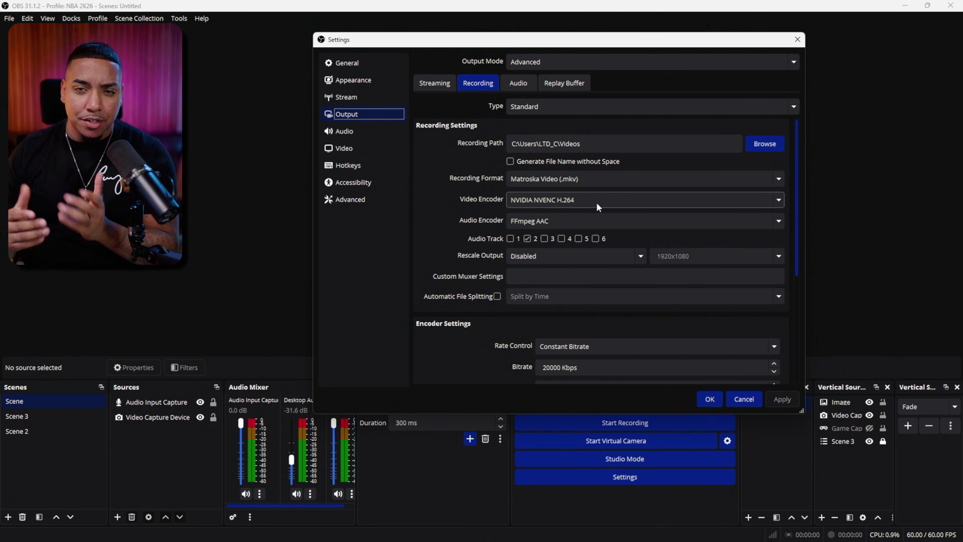
pyautogui.click(631, 204)
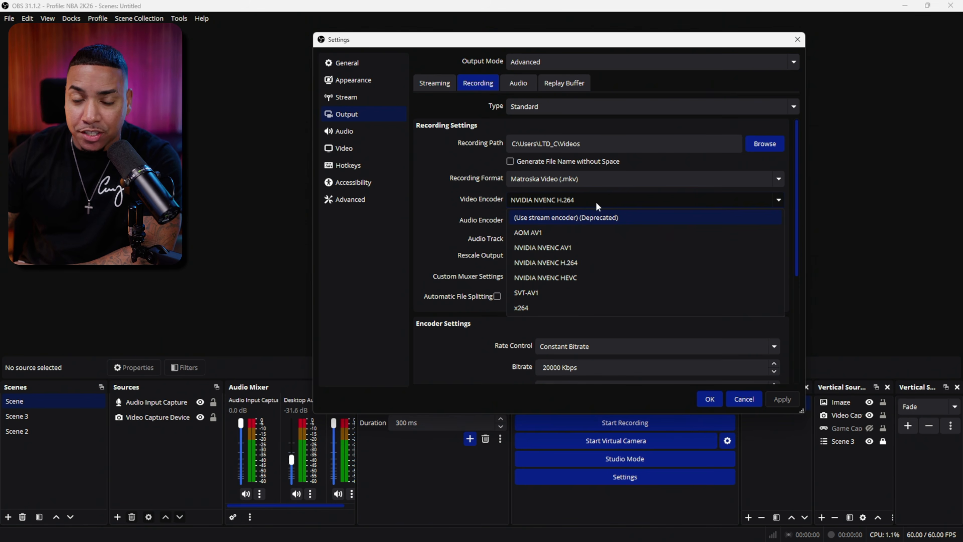
pyautogui.click(544, 309)
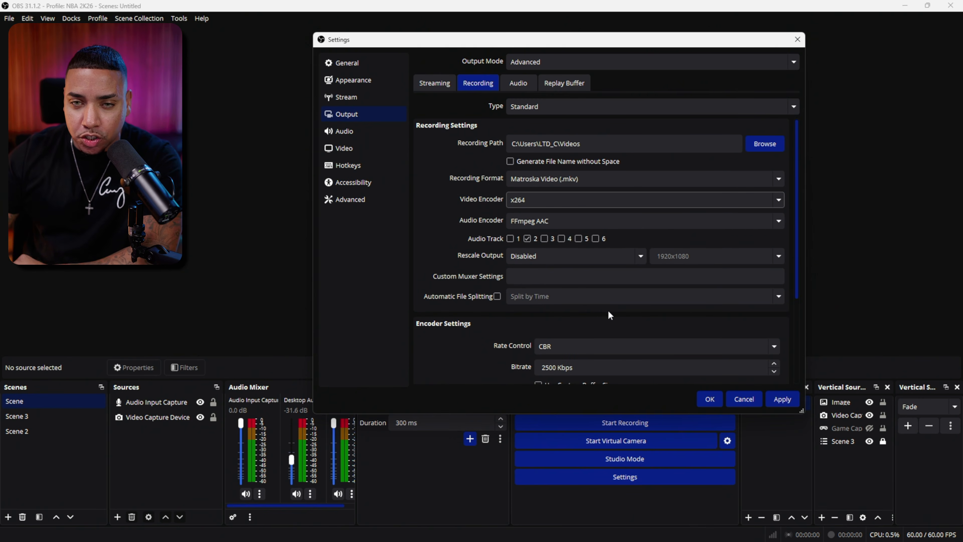
pyautogui.scroll(-3, 608, 310)
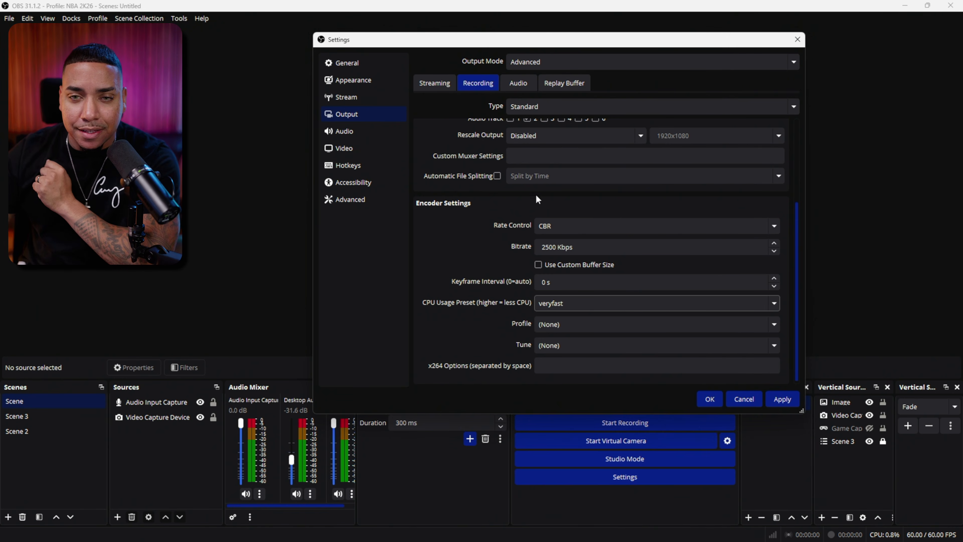
# Step: Try NVIDIA NVENC H.264 as the streaming video encoder and close the settings without saving the changes
pyautogui.scroll(1, 536, 194)
pyautogui.click(430, 85)
pyautogui.click(555, 169)
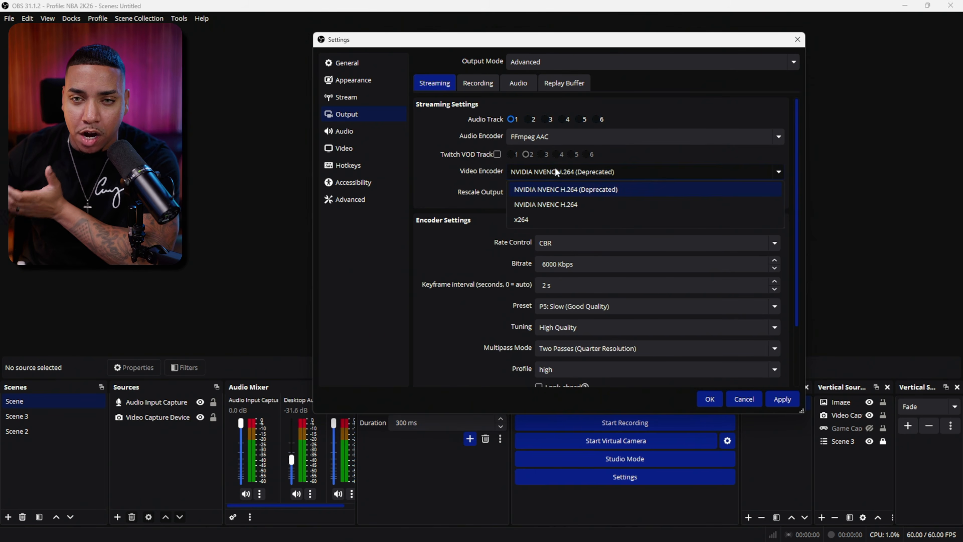
pyautogui.click(587, 204)
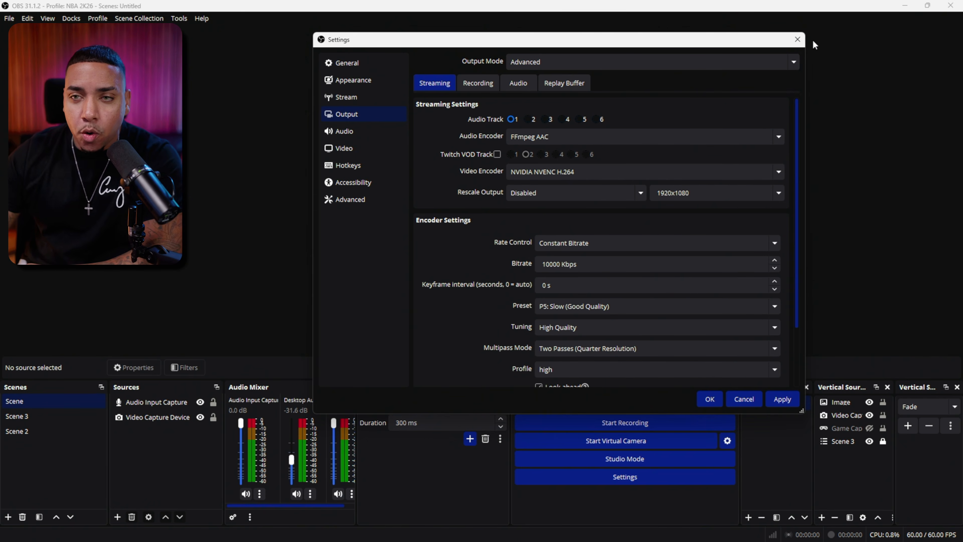
pyautogui.click(797, 39)
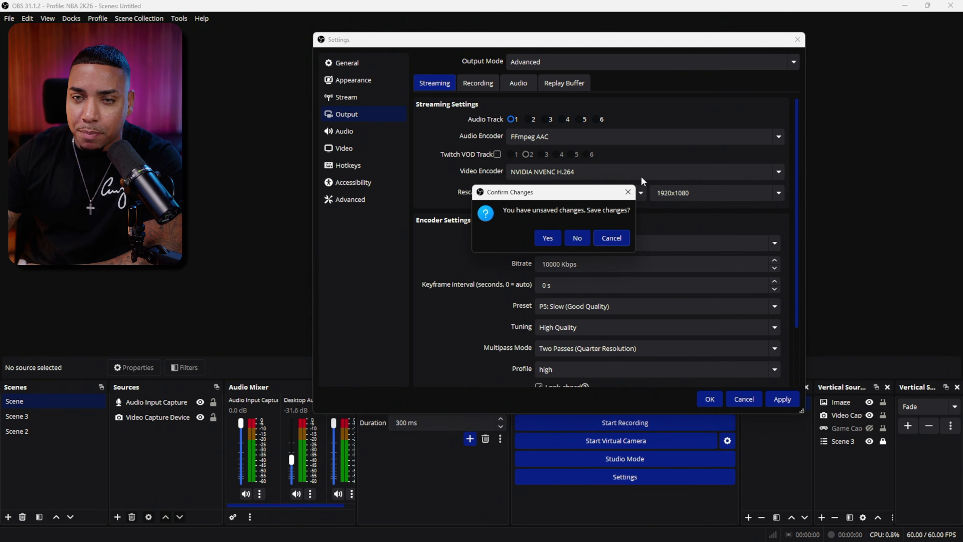
pyautogui.click(577, 238)
# Step: Minimize OBS and examine the GPU preference options for OBS Studio in the Windows display graphics settings
pyautogui.click(903, 6)
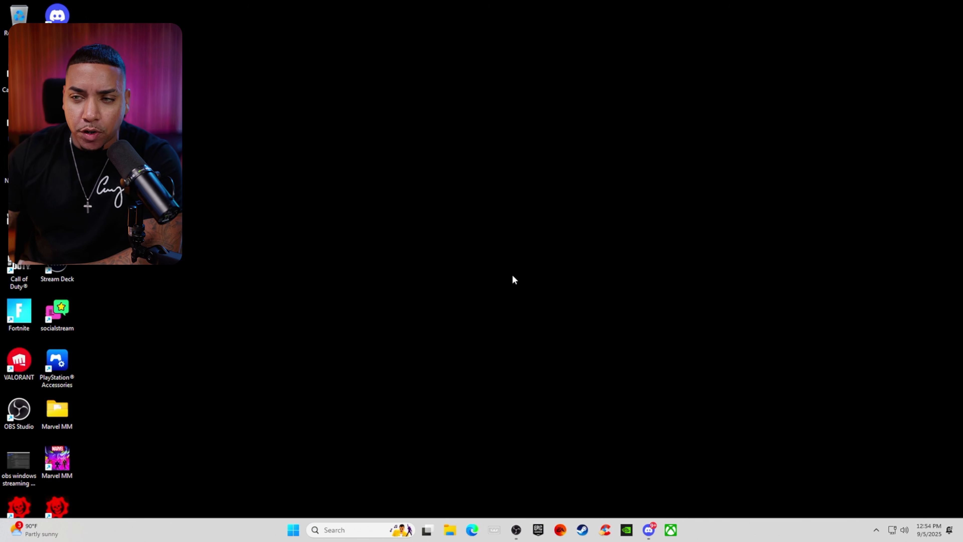
pyautogui.rightClick(489, 268)
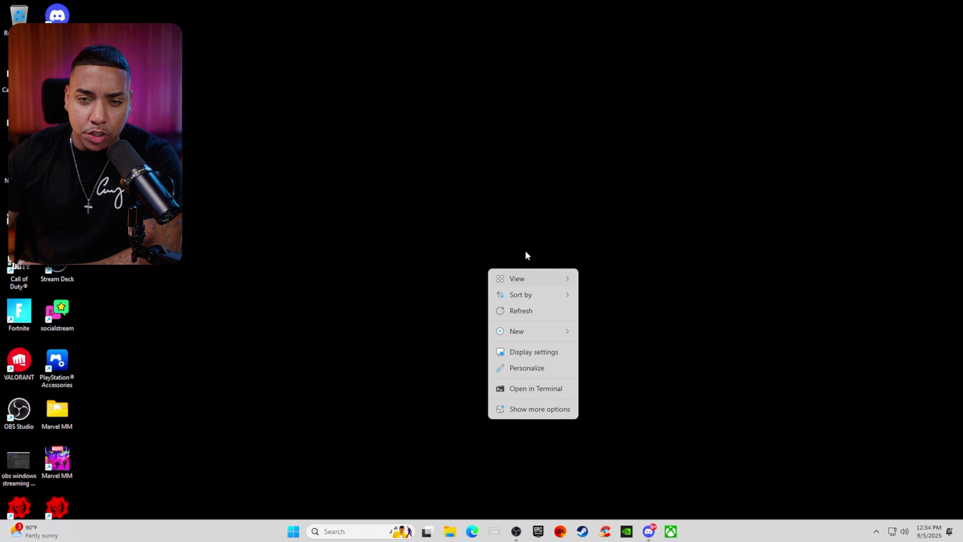
pyautogui.click(540, 350)
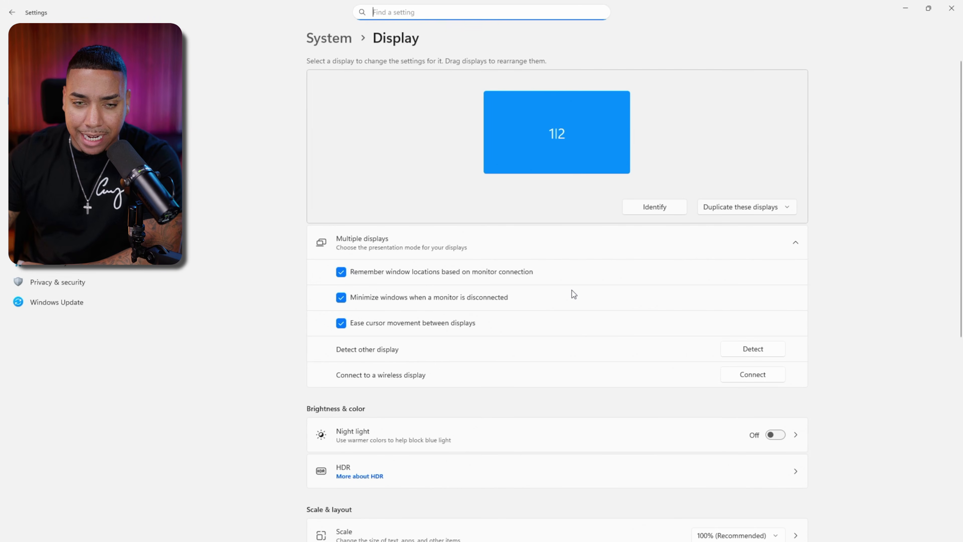
pyautogui.scroll(-6, 571, 290)
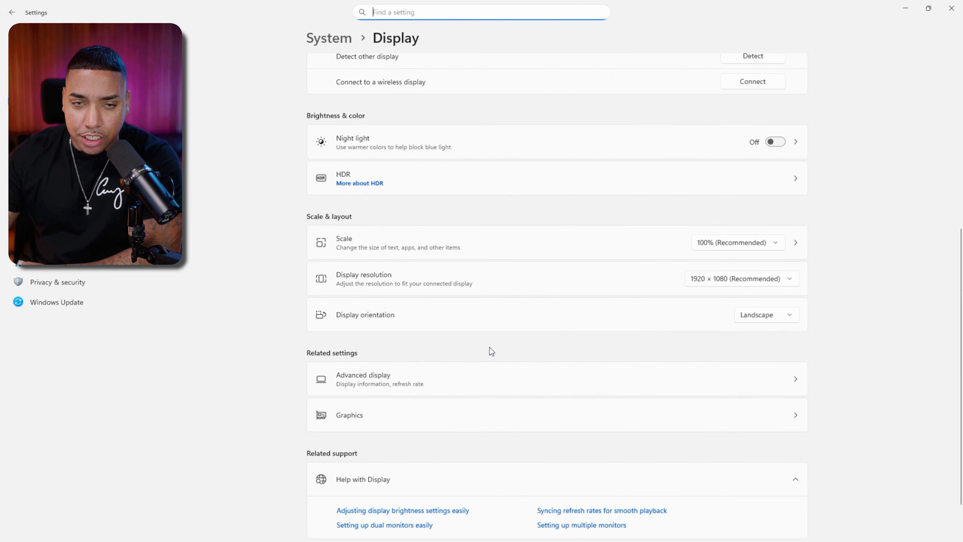
pyautogui.click(792, 418)
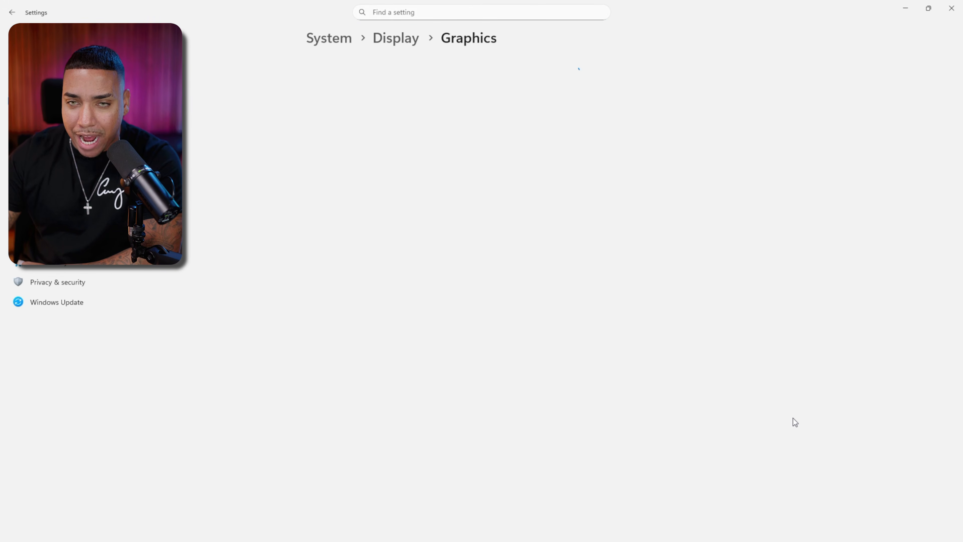
pyautogui.scroll(-3, 516, 262)
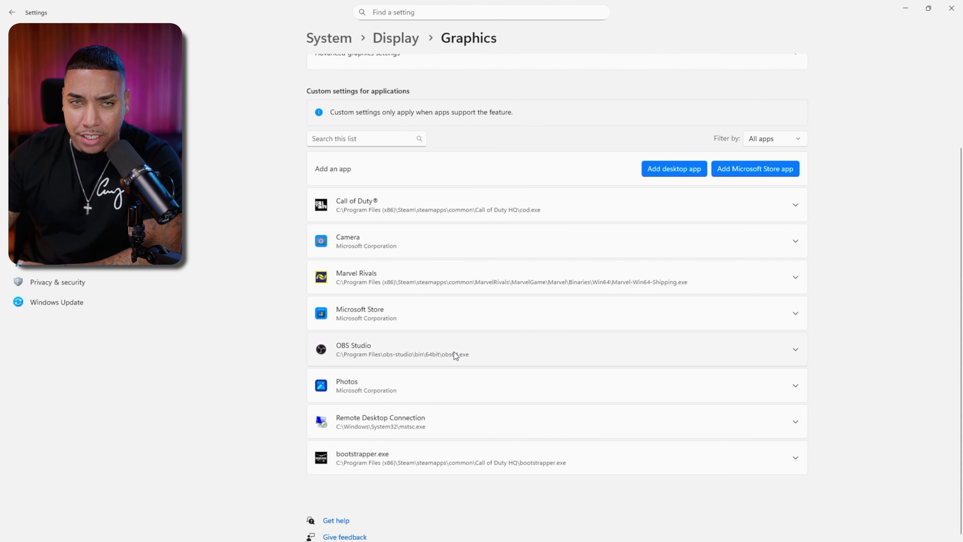
pyautogui.click(795, 350)
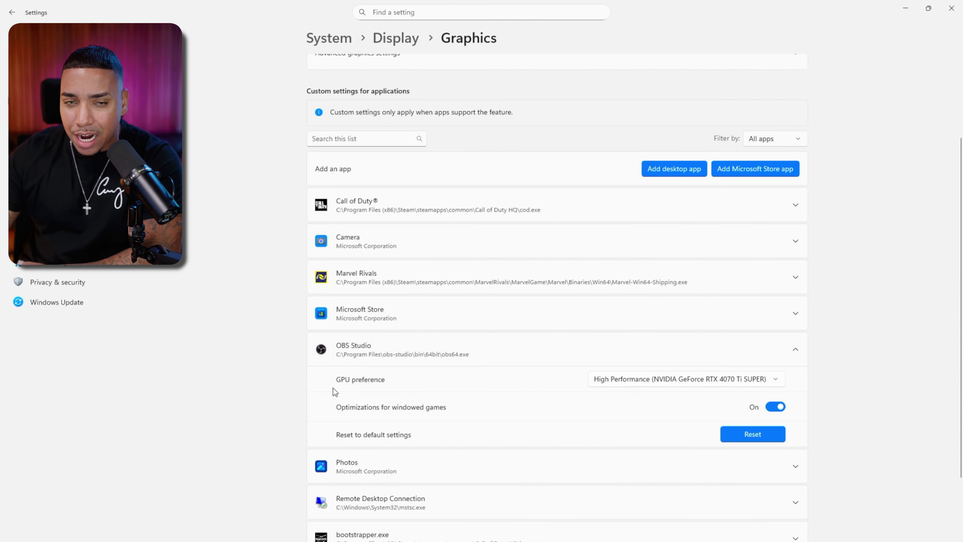
pyautogui.click(603, 381)
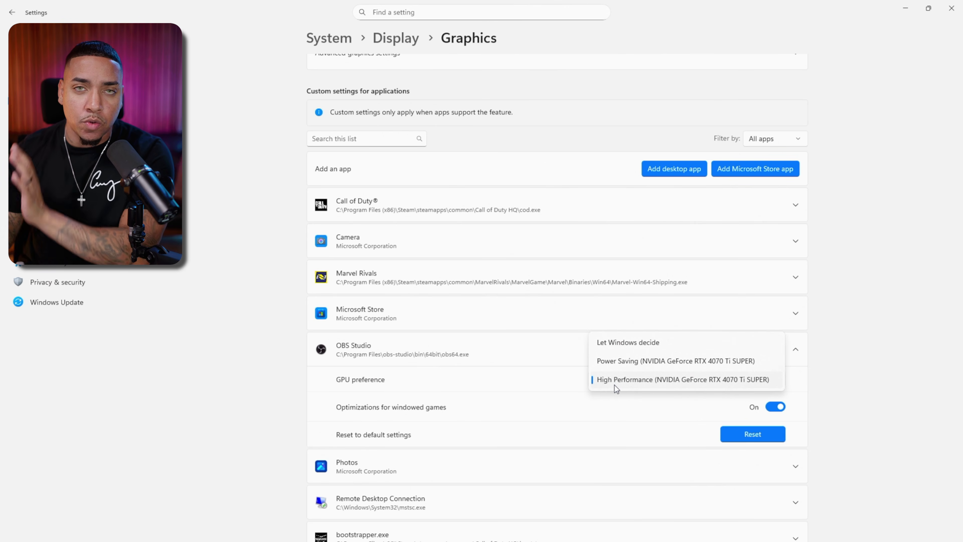
pyautogui.click(840, 377)
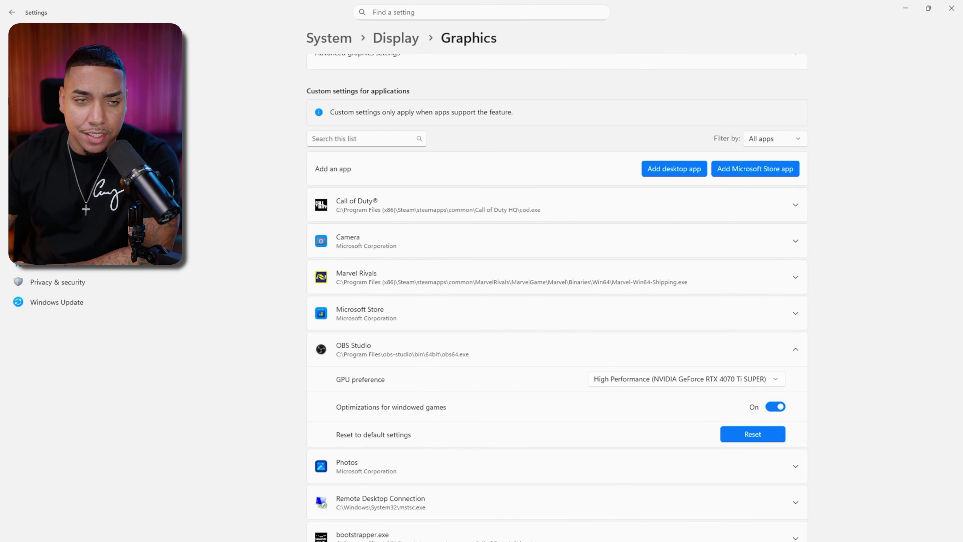
# Step: Check the Game Mode setting in the Windows gaming settings and close the Settings window
pyautogui.click(42, 241)
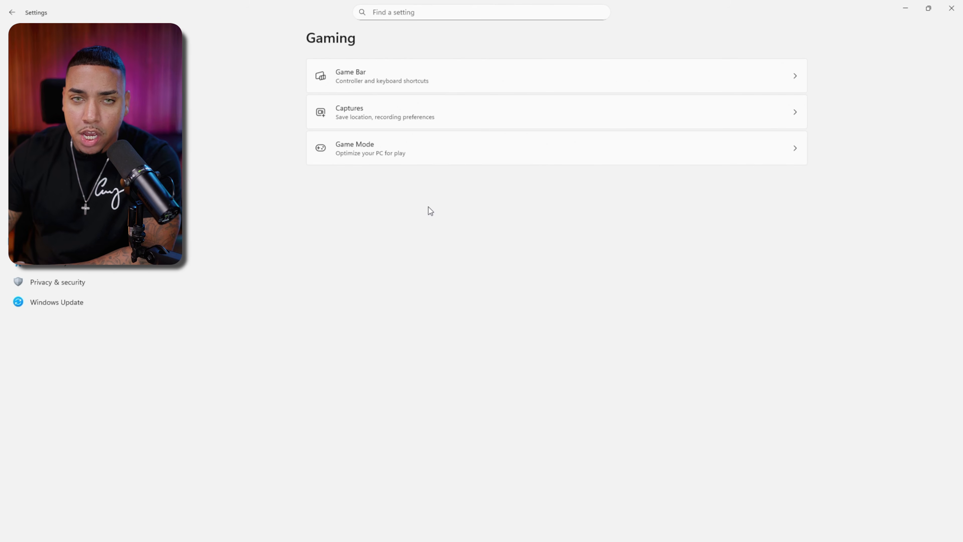
pyautogui.click(608, 156)
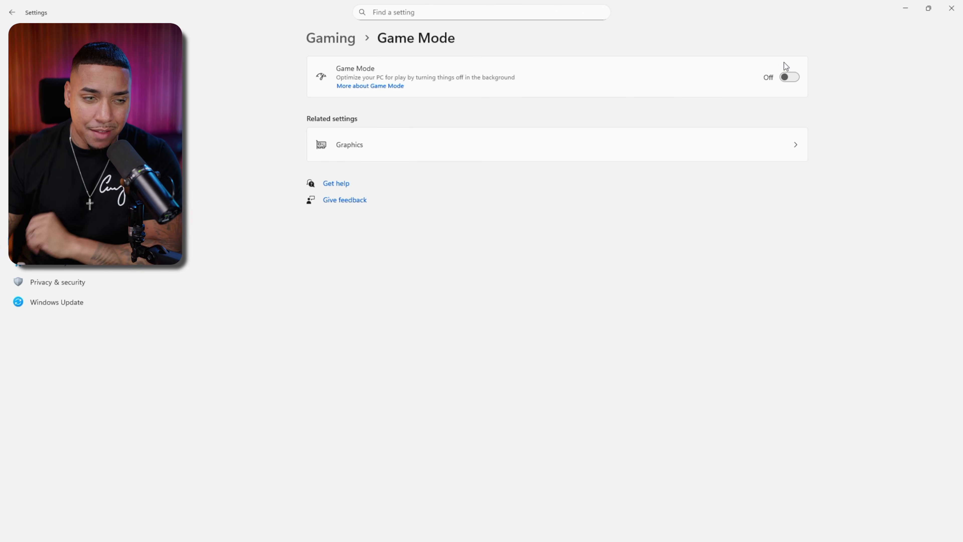
pyautogui.click(951, 8)
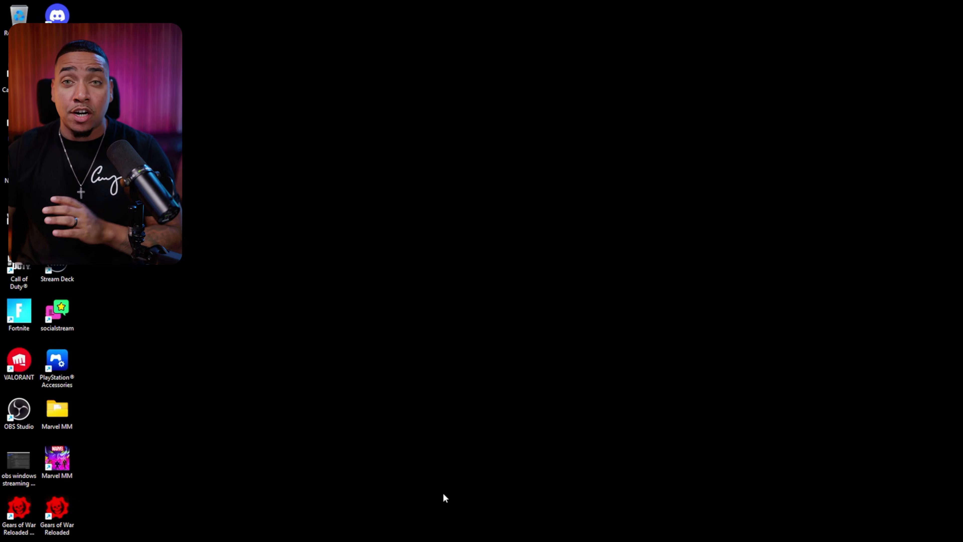
# Step: Switch to OBS and try 1280x720 for both the base canvas and output resolution in the video settings
pyautogui.click(524, 530)
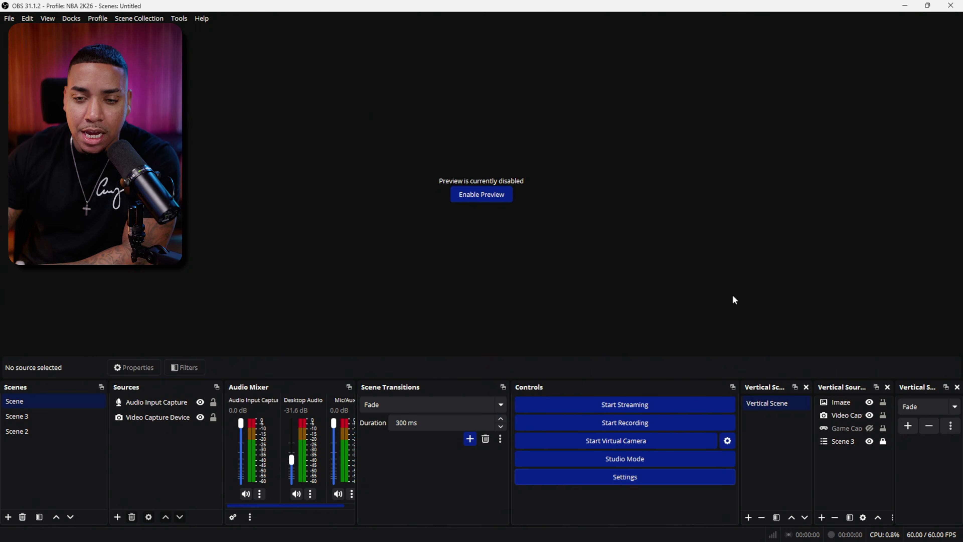
pyautogui.click(632, 475)
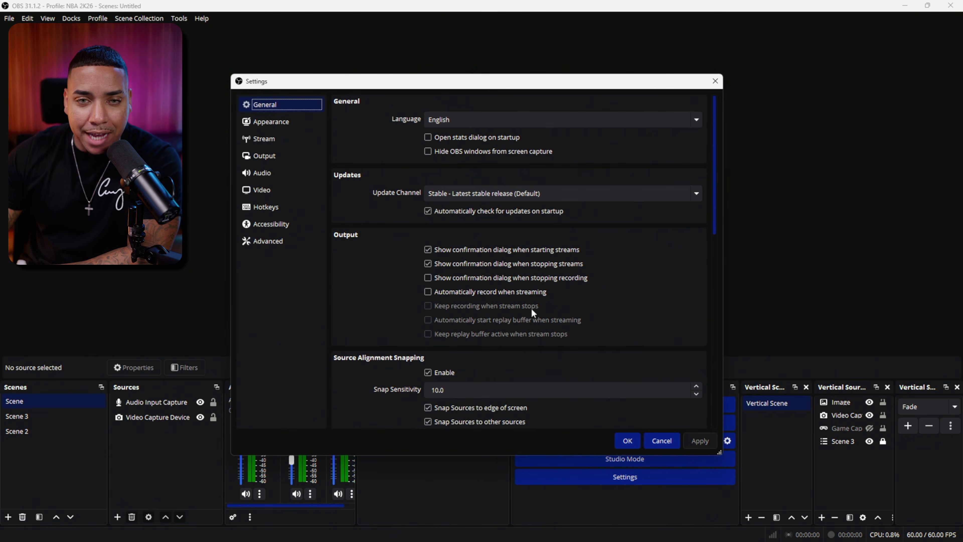
pyautogui.moveTo(361, 84); pyautogui.dragTo(365, 62)
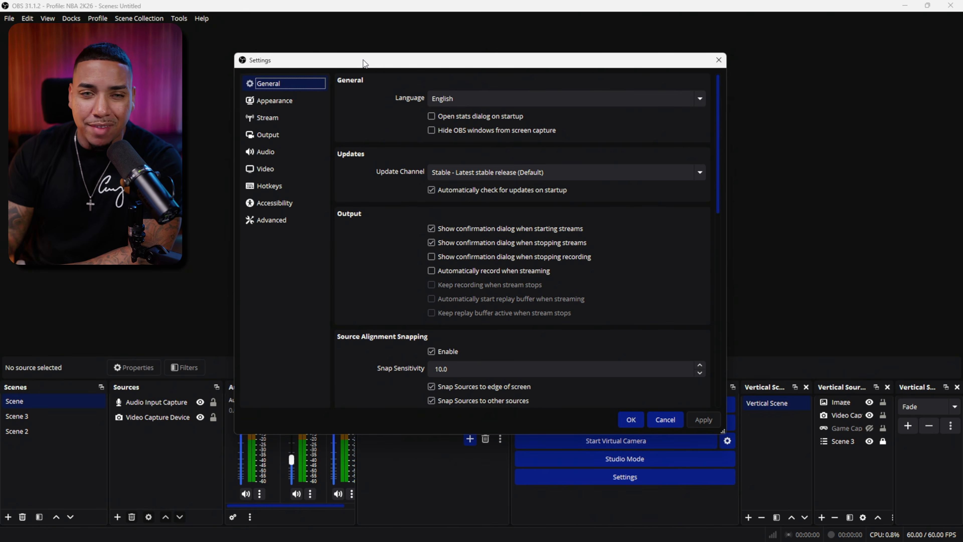
pyautogui.click(285, 167)
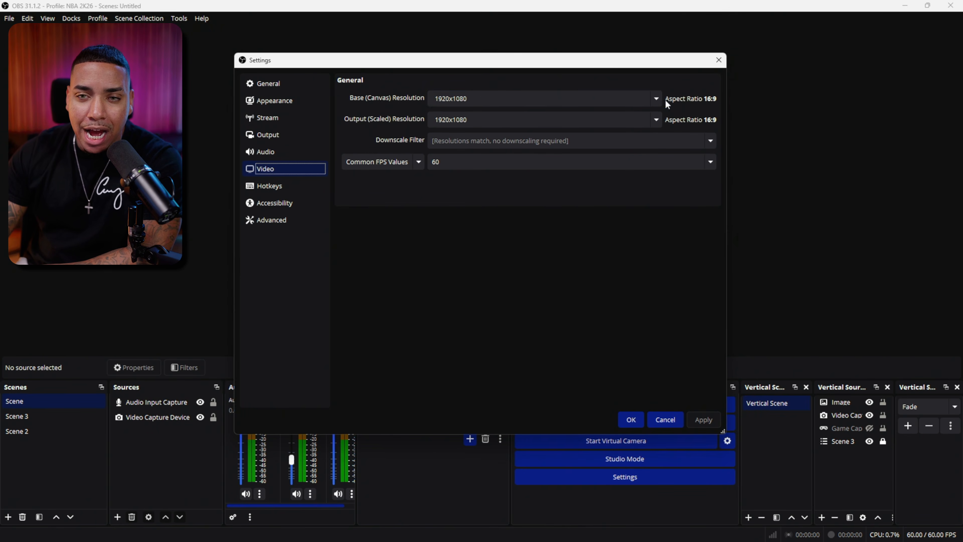
pyautogui.click(656, 98)
pyautogui.click(474, 130)
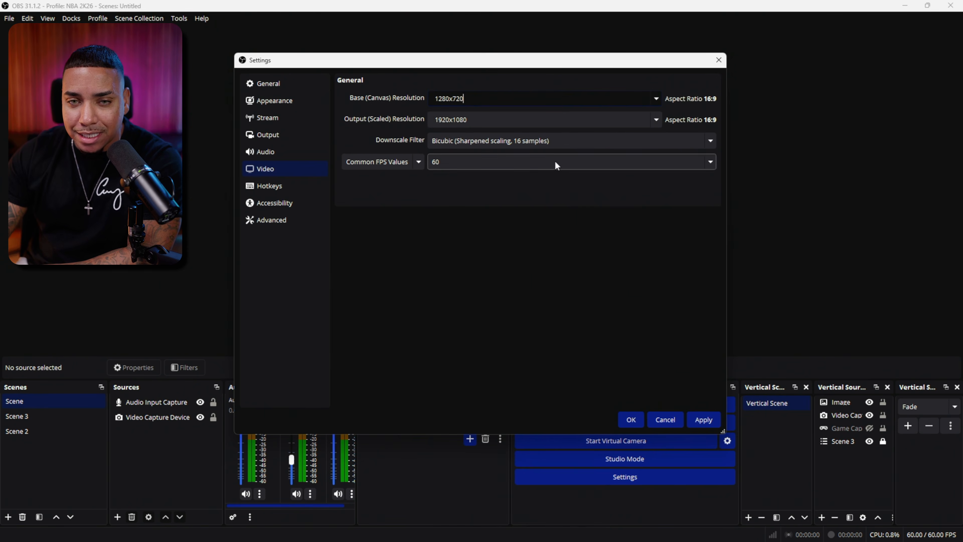
pyautogui.click(655, 117)
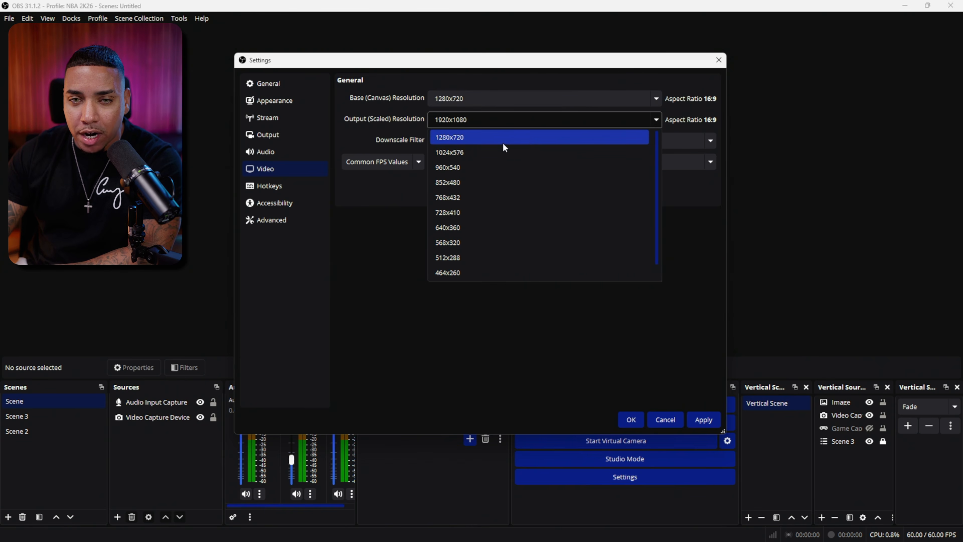
pyautogui.click(475, 139)
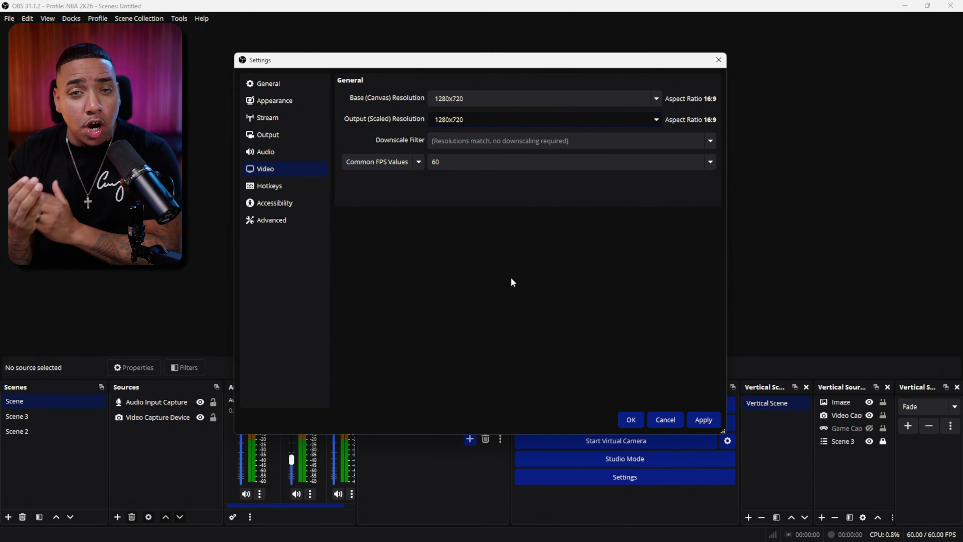
# Step: Try 30 as the common FPS value, set it back to 60, and close the settings without saving the changes
pyautogui.click(711, 162)
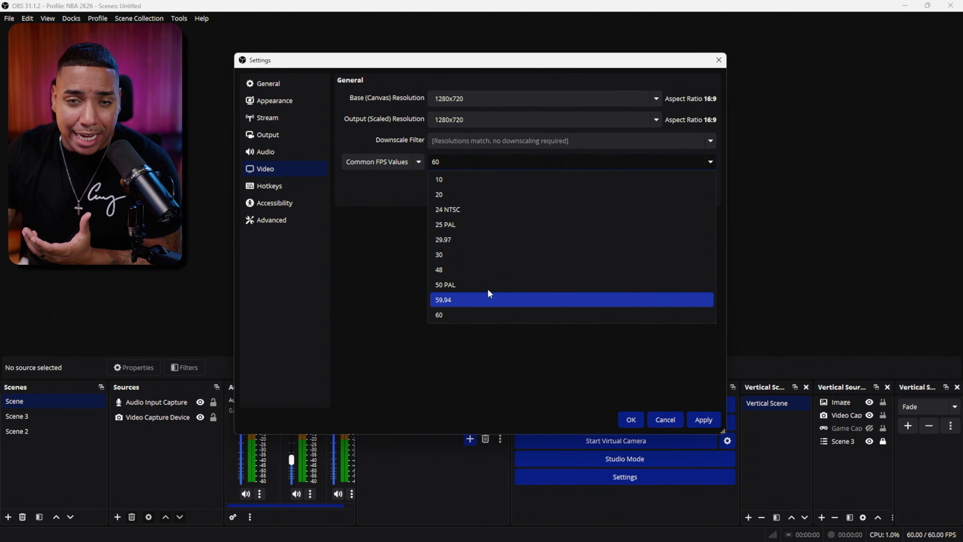
pyautogui.click(485, 255)
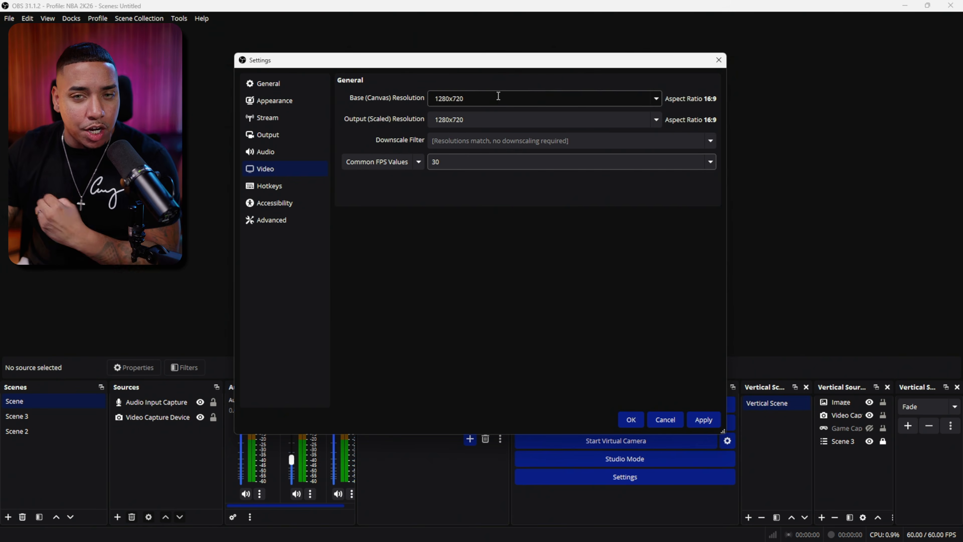
pyautogui.click(505, 165)
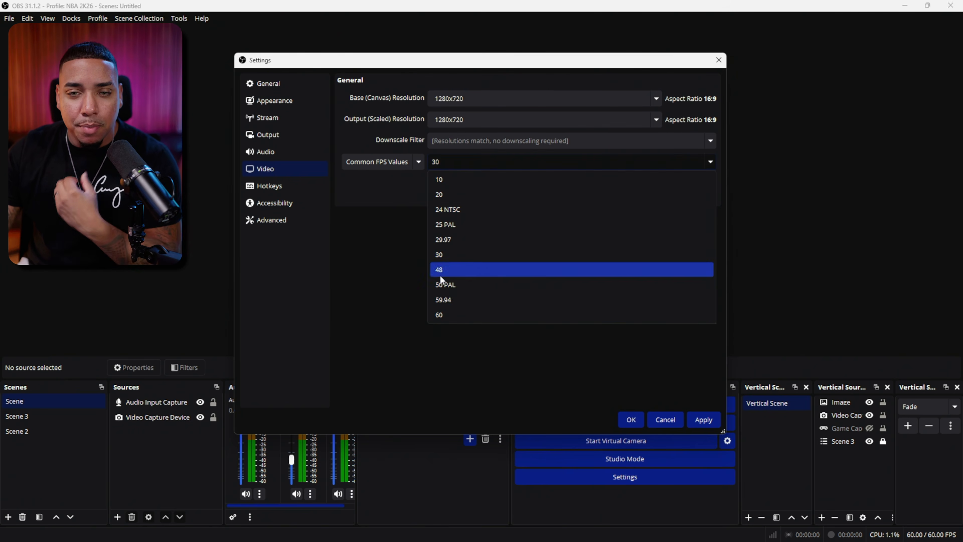
pyautogui.click(450, 311)
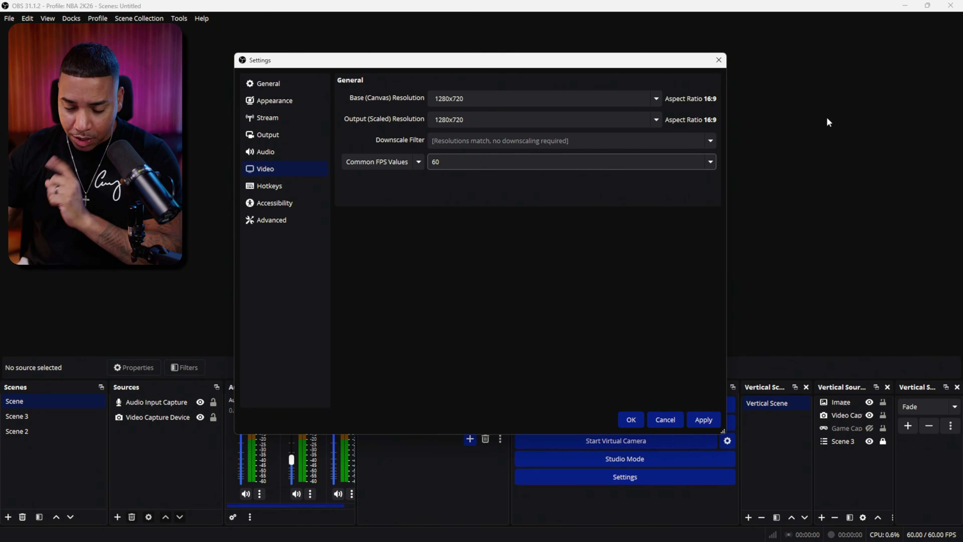
pyautogui.click(718, 60)
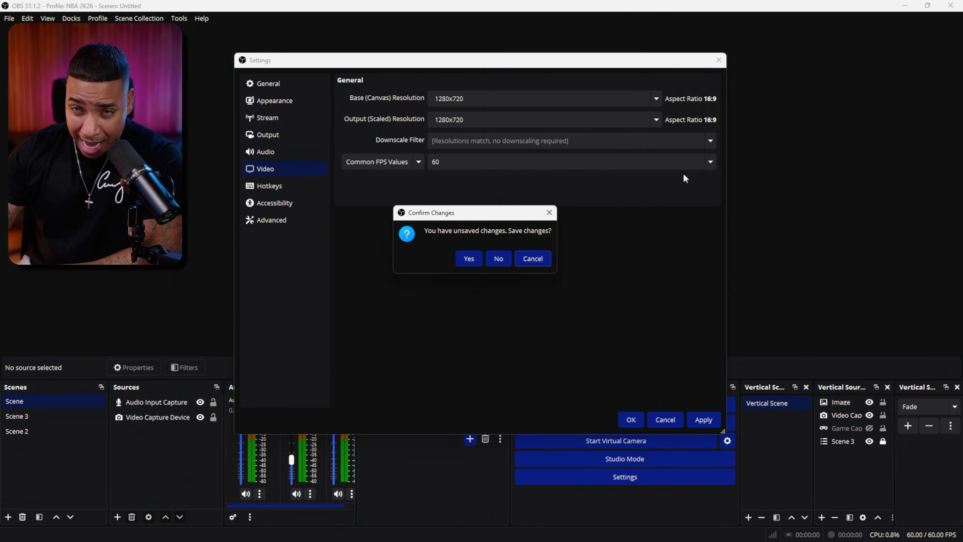
pyautogui.click(498, 258)
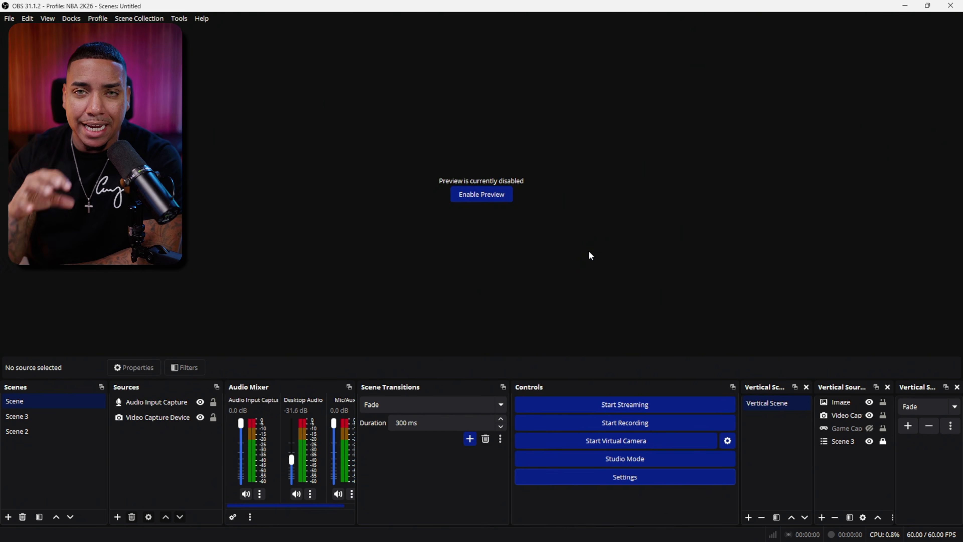
pyautogui.click(117, 517)
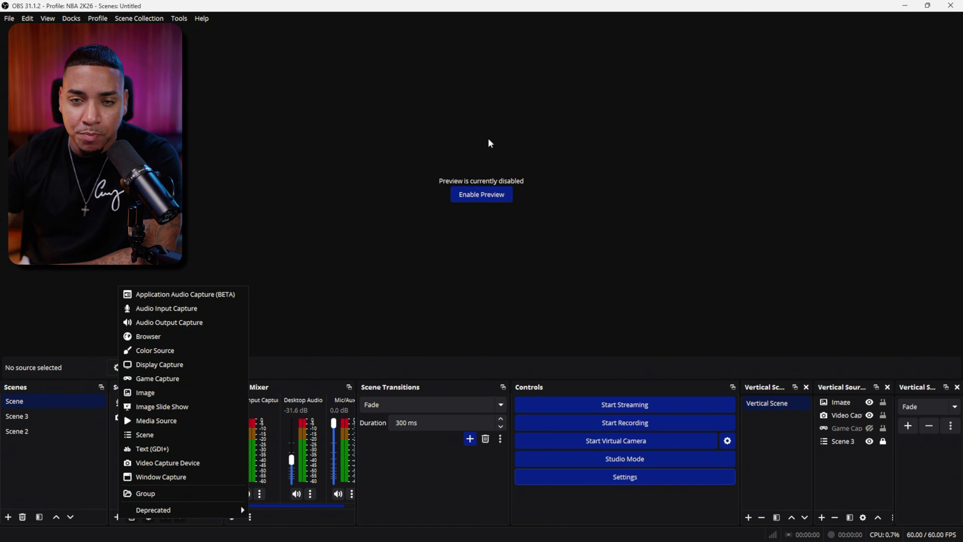
pyautogui.click(617, 194)
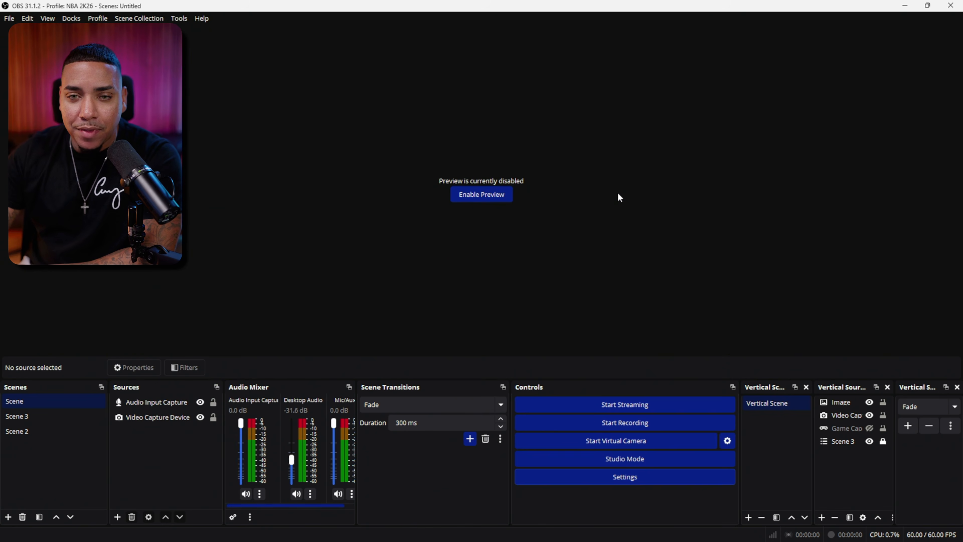
pyautogui.click(905, 6)
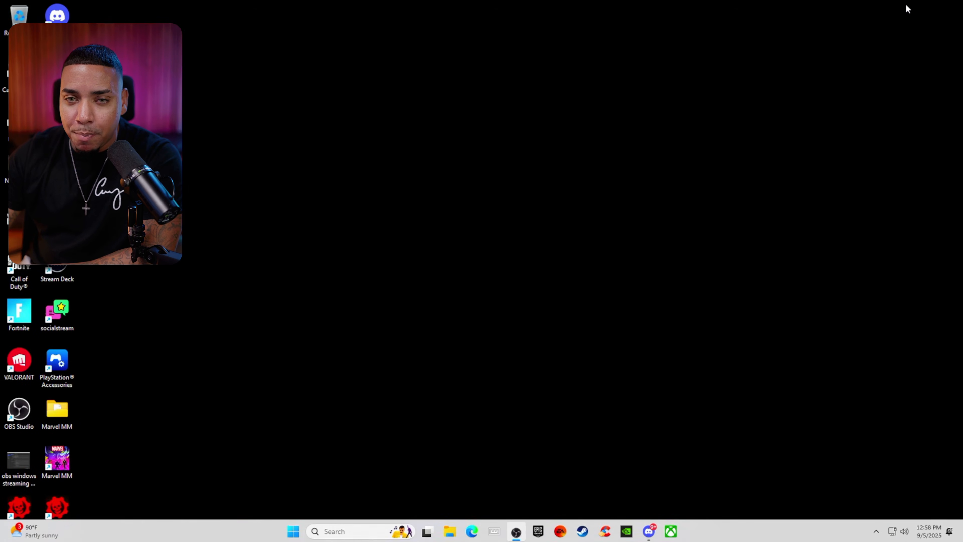
pyautogui.rightClick(508, 309)
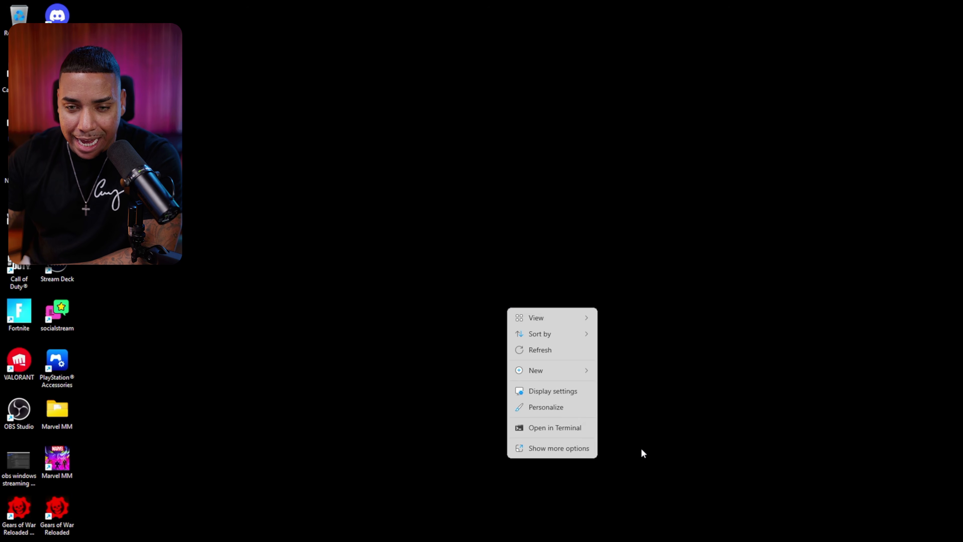
pyautogui.click(661, 426)
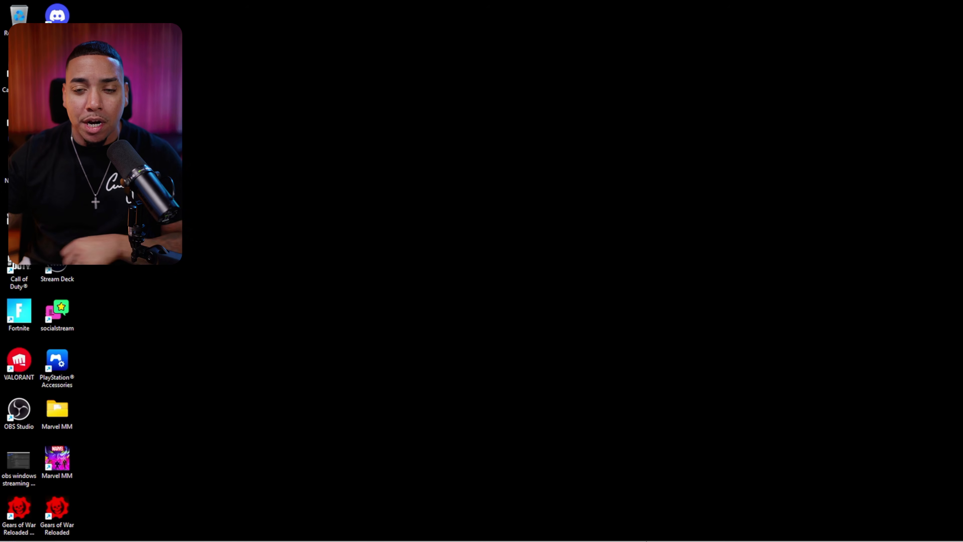
# Step: Switch back to OBS and set the streaming video encoder to NVIDIA NVENC H.264 in the output settings
pyautogui.click(513, 532)
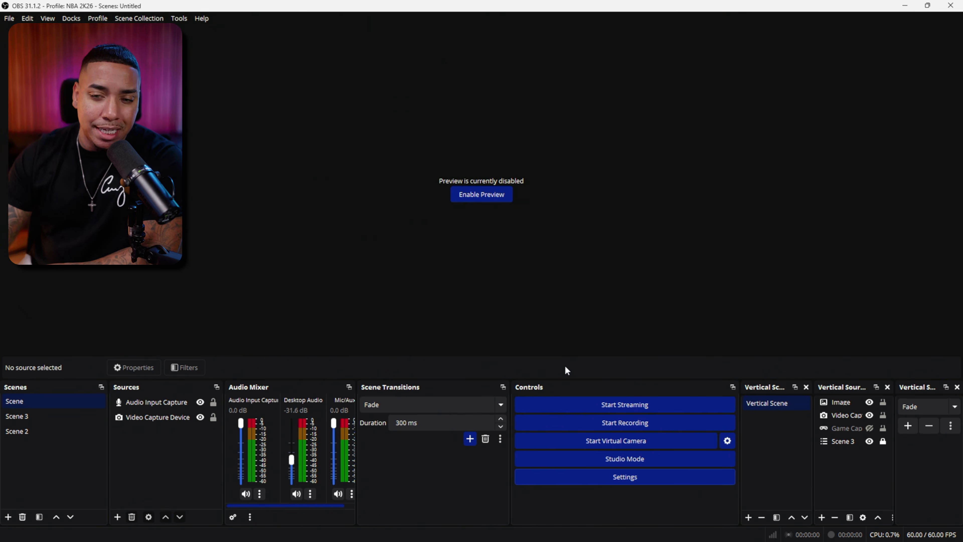
pyautogui.click(622, 477)
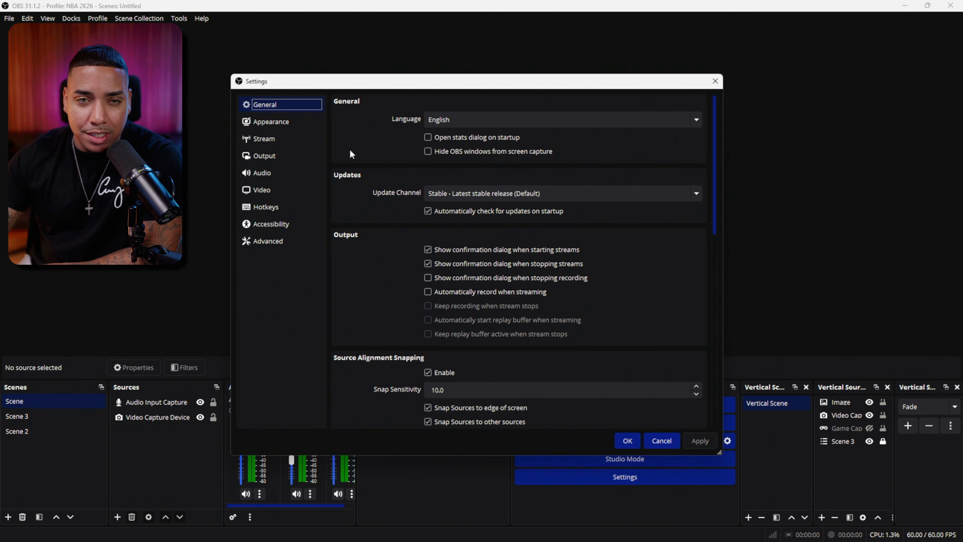
pyautogui.click(265, 156)
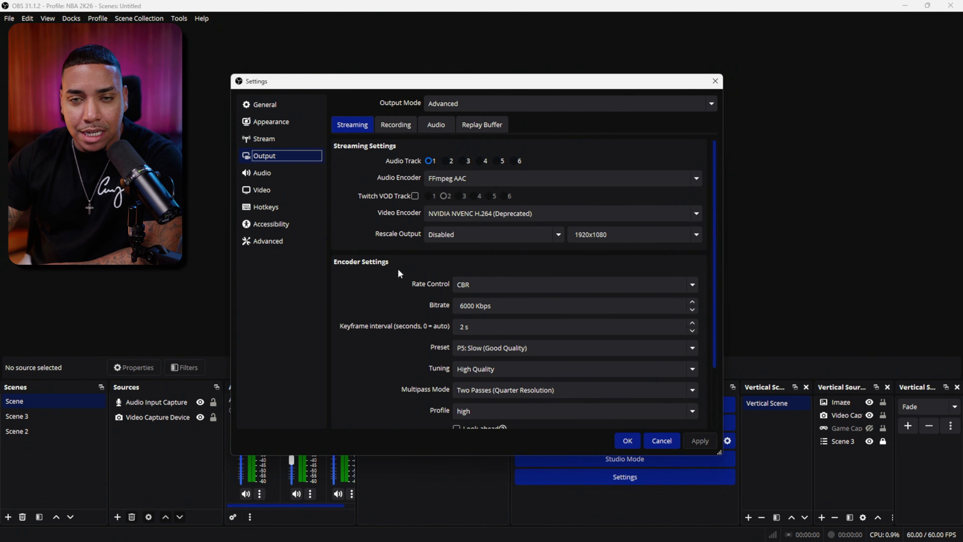
pyautogui.scroll(-4, 398, 268)
pyautogui.scroll(4, 395, 266)
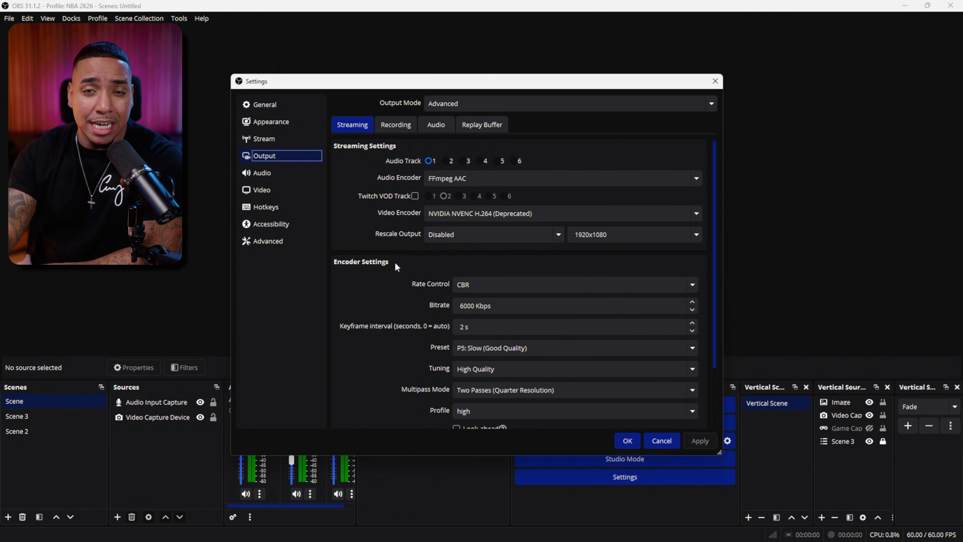
pyautogui.click(453, 215)
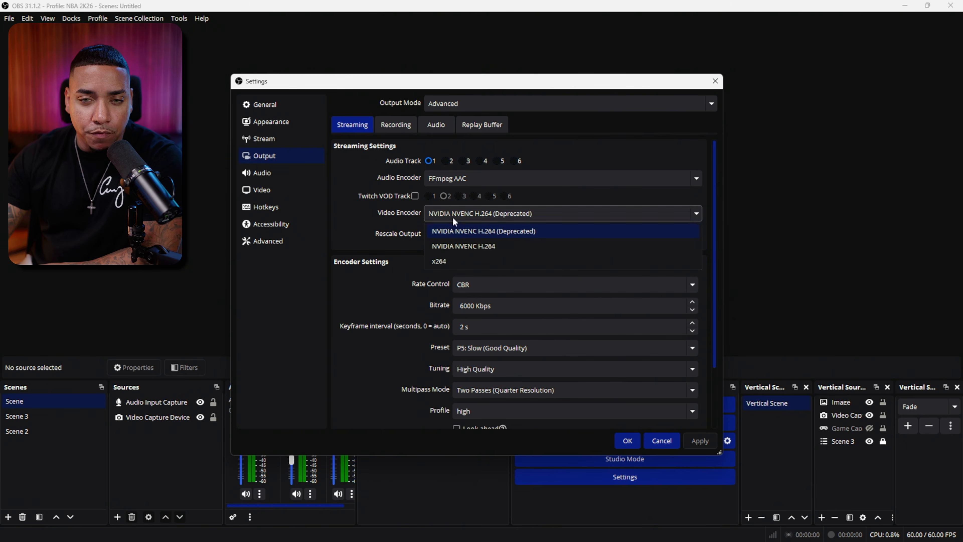
pyautogui.click(474, 246)
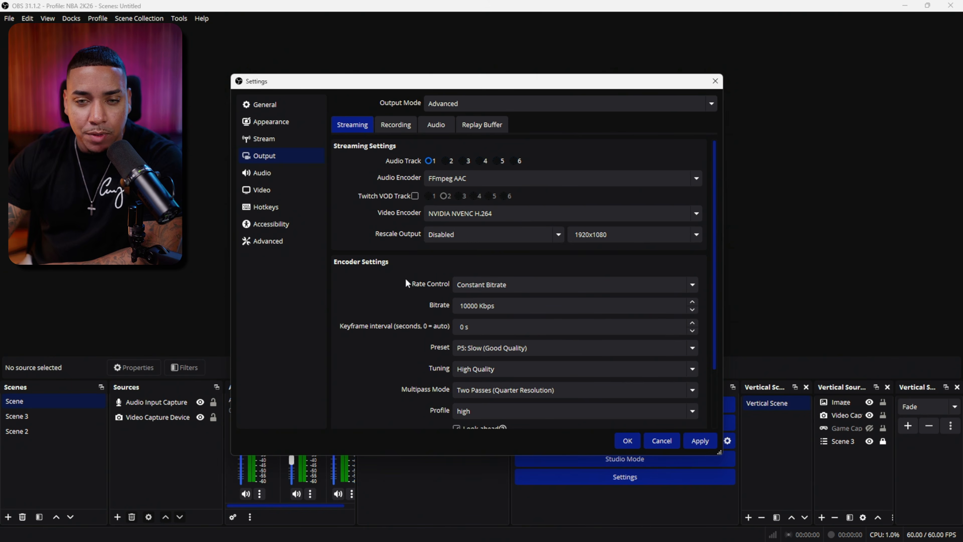
# Step: Configure the streaming encoder with Constant Bitrate rate control, a 6000 Kbps bitrate and a 2 s keyframe interval
pyautogui.click(514, 288)
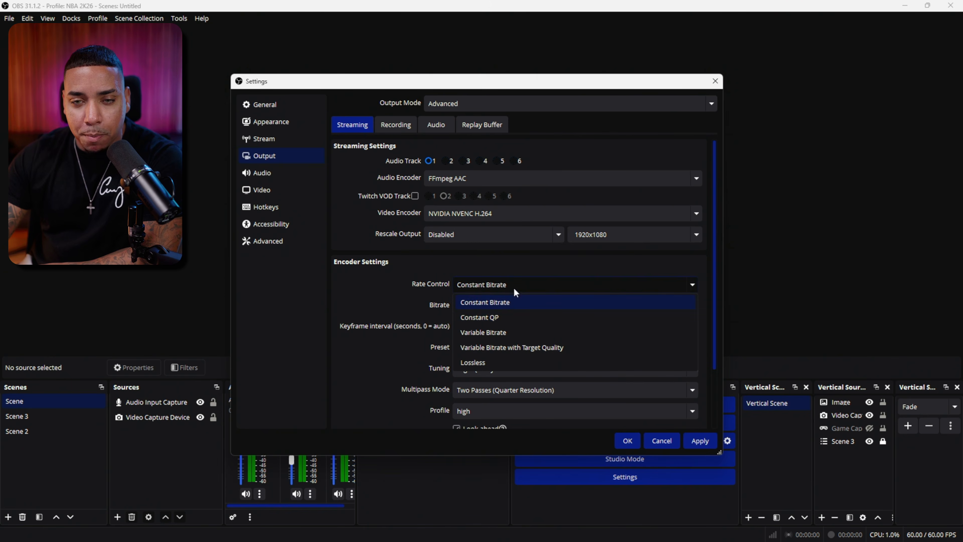
pyautogui.click(506, 302)
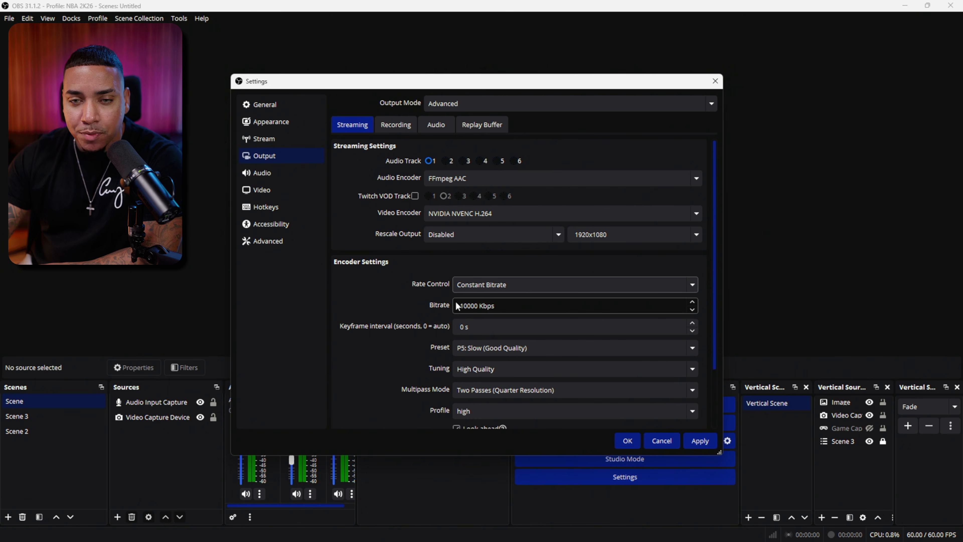
pyautogui.moveTo(461, 304); pyautogui.dragTo(475, 304)
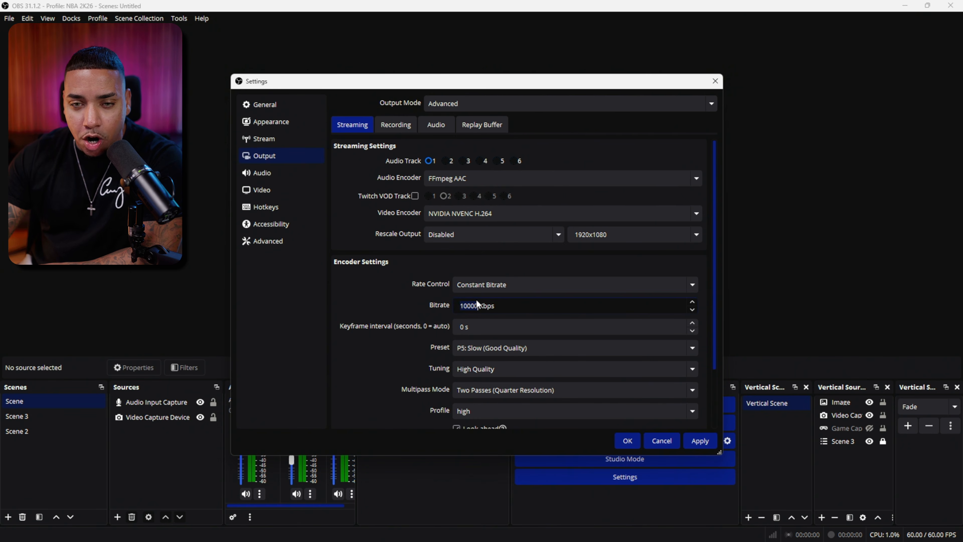
pyautogui.write('6000')
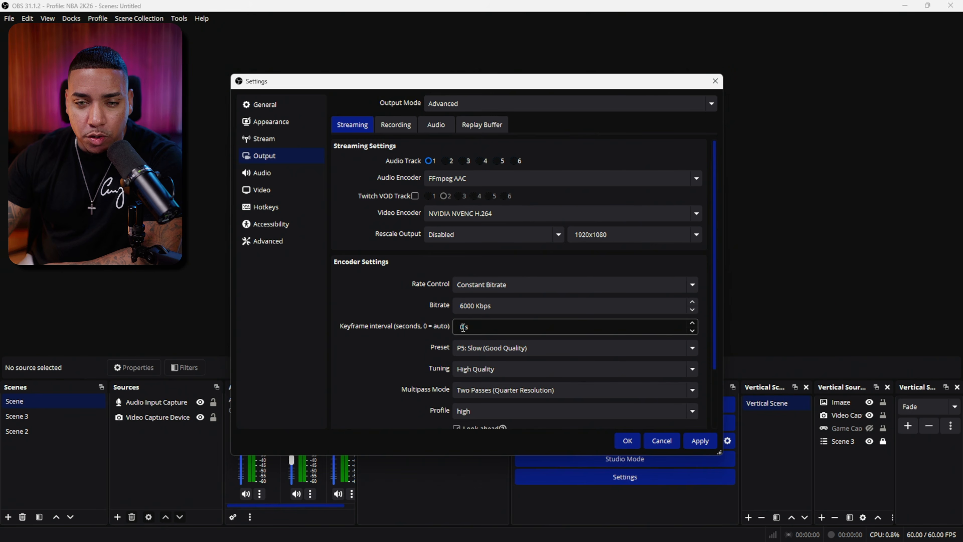
pyautogui.moveTo(463, 328); pyautogui.dragTo(459, 324)
pyautogui.write('2')
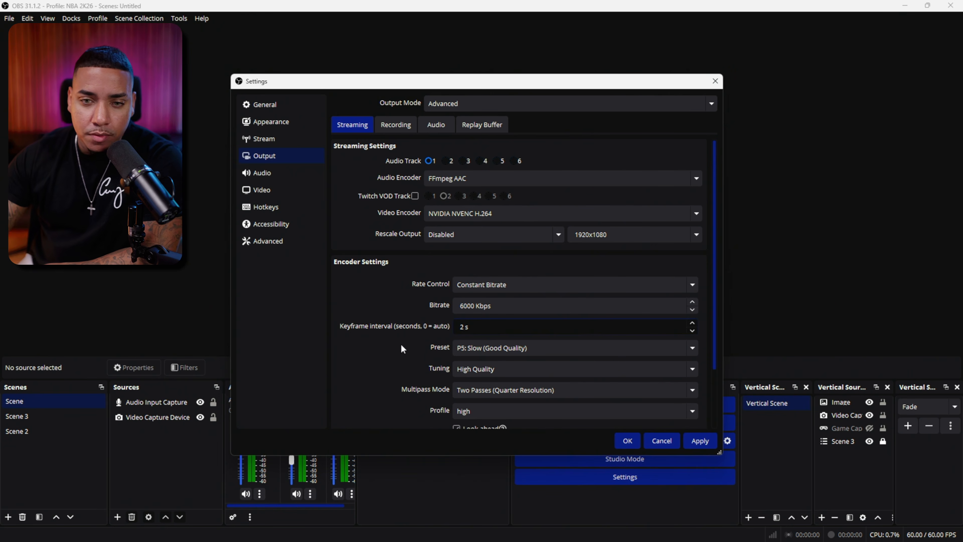
# Step: Set the streaming encoder preset to P4: Medium (Medium Quality) and disable Look-ahead
pyautogui.click(496, 348)
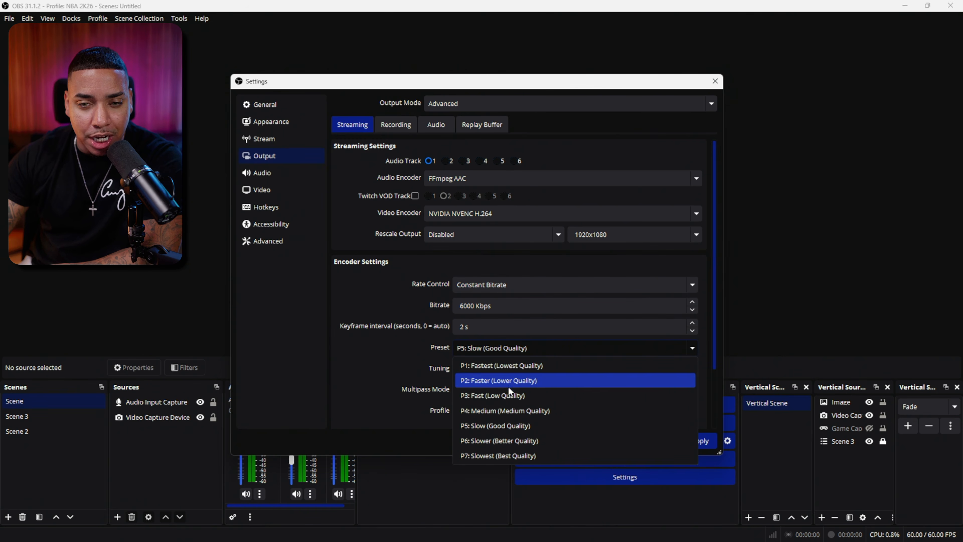
pyautogui.click(419, 352)
pyautogui.click(502, 350)
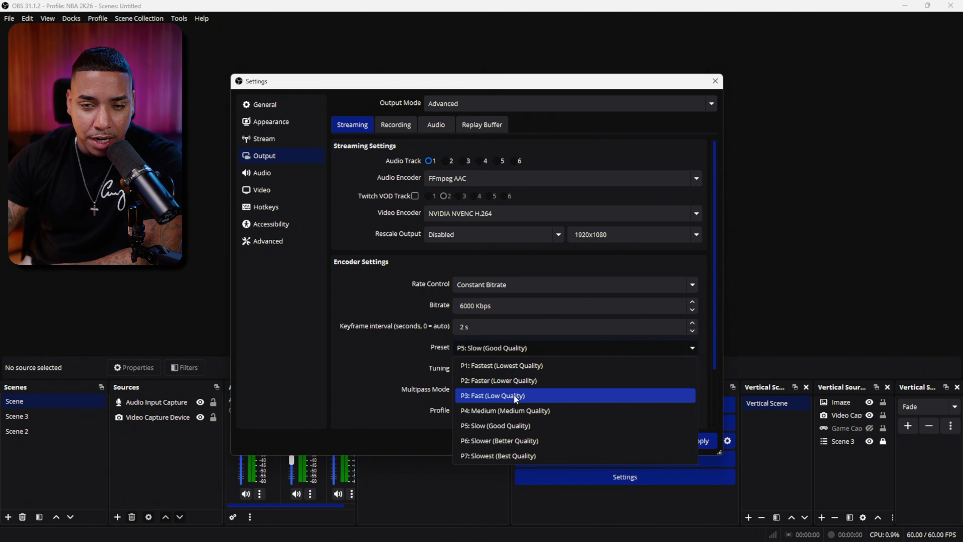
pyautogui.click(519, 411)
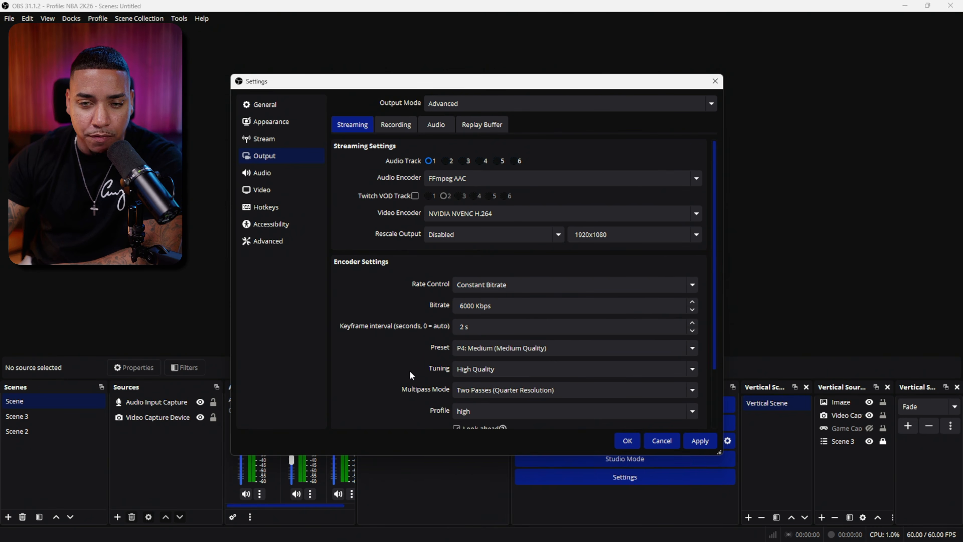
pyautogui.scroll(-1, 403, 374)
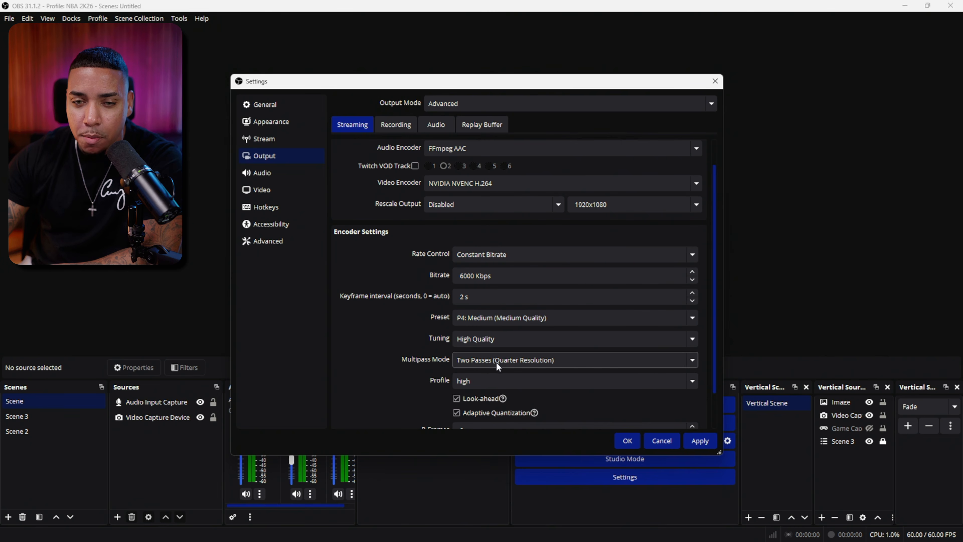
pyautogui.scroll(-2, 427, 377)
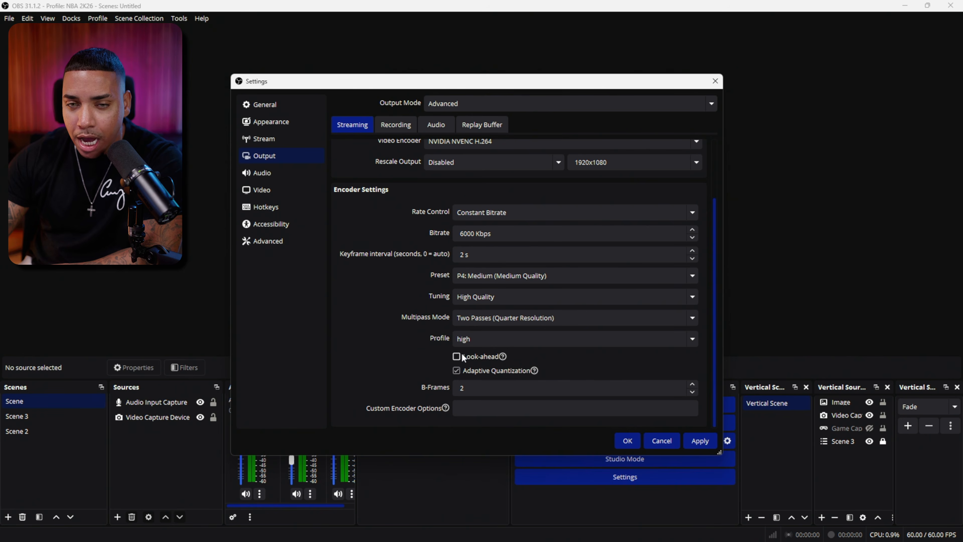
pyautogui.moveTo(461, 353)
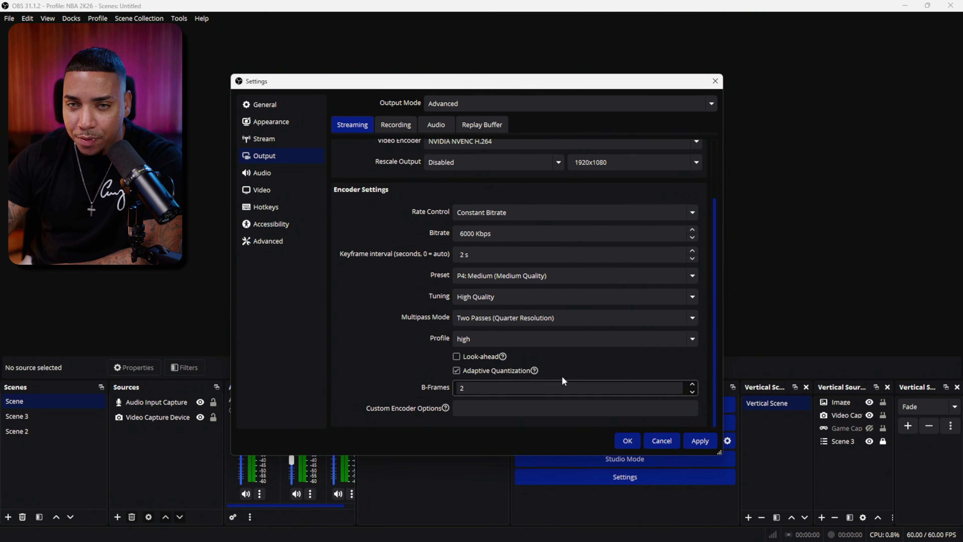
# Step: Review the recording output and encoder settings, and check the base canvas and output resolutions in the video settings
pyautogui.scroll(3, 562, 377)
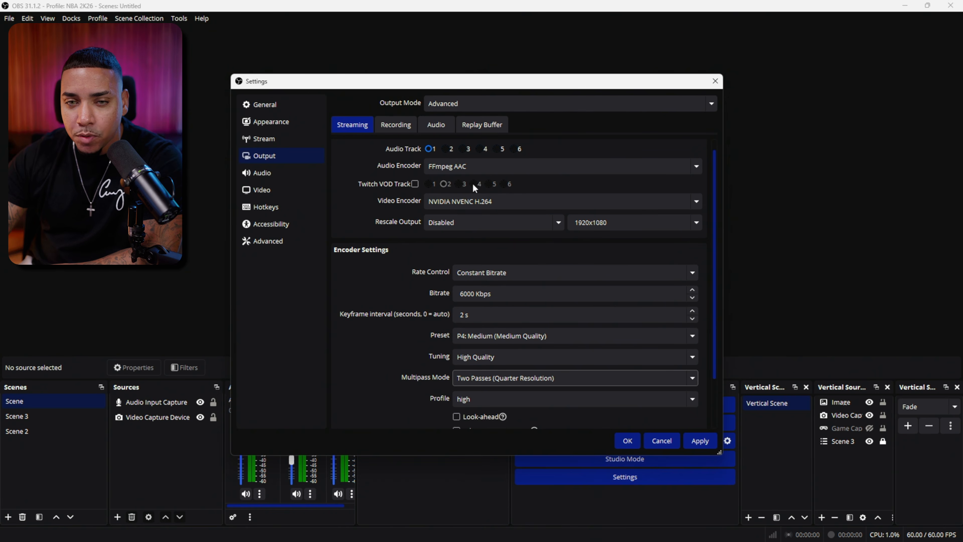
pyautogui.click(397, 130)
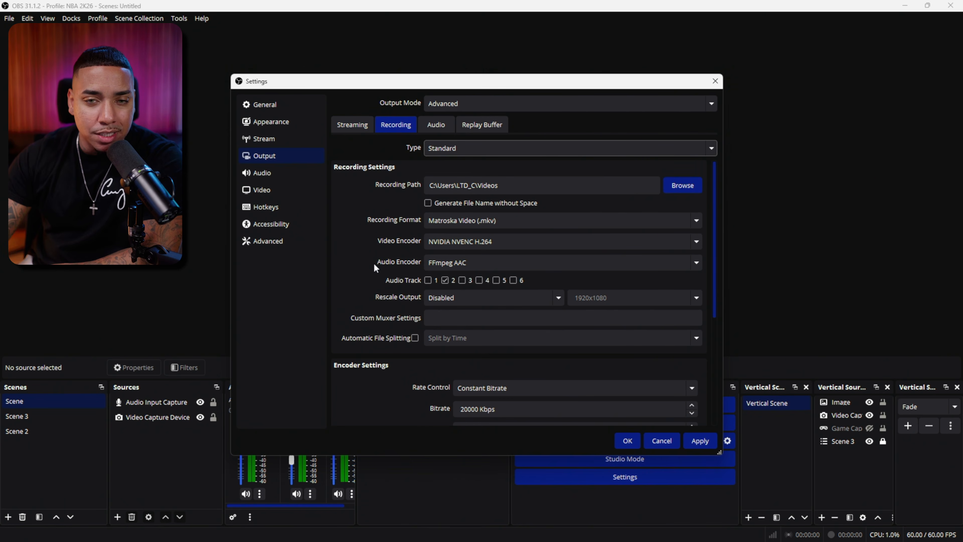
pyautogui.scroll(-5, 374, 263)
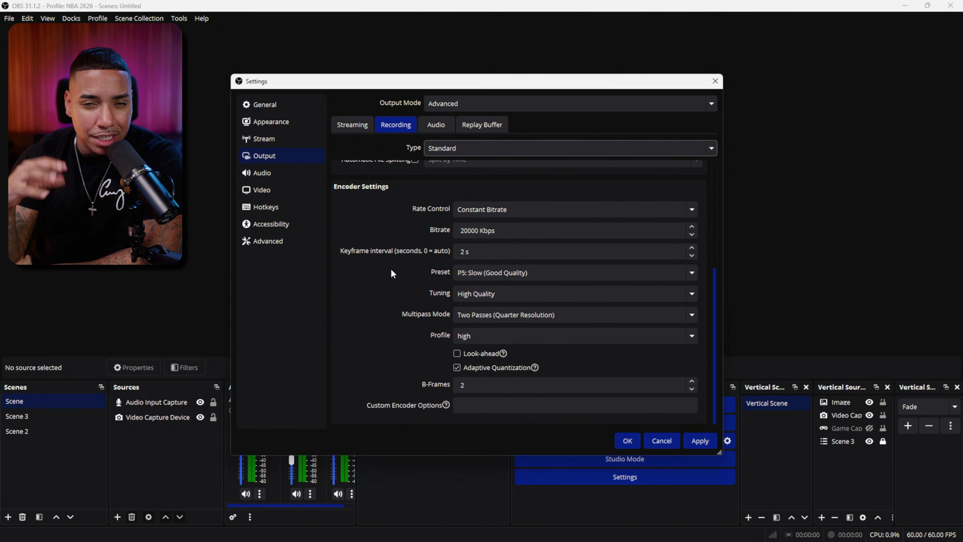
pyautogui.click(286, 193)
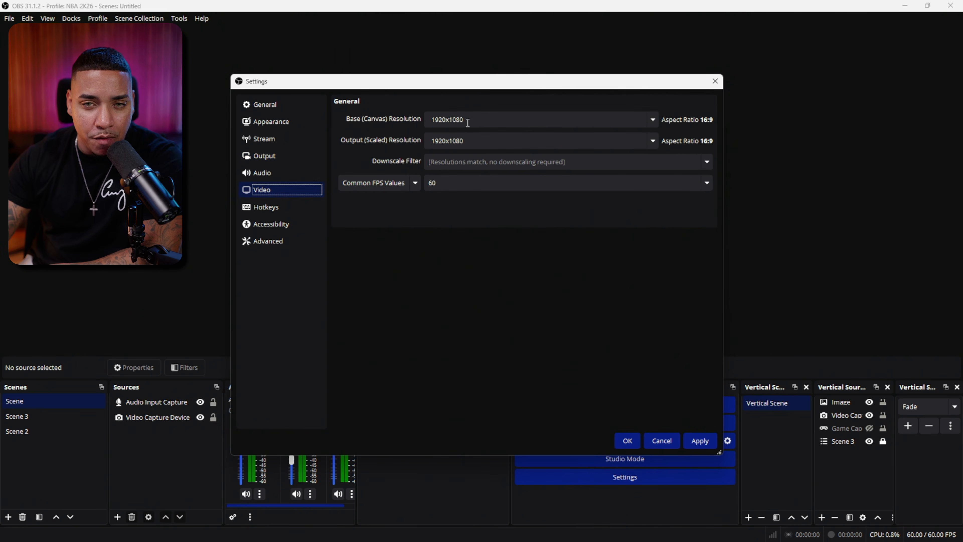
pyautogui.click(474, 120)
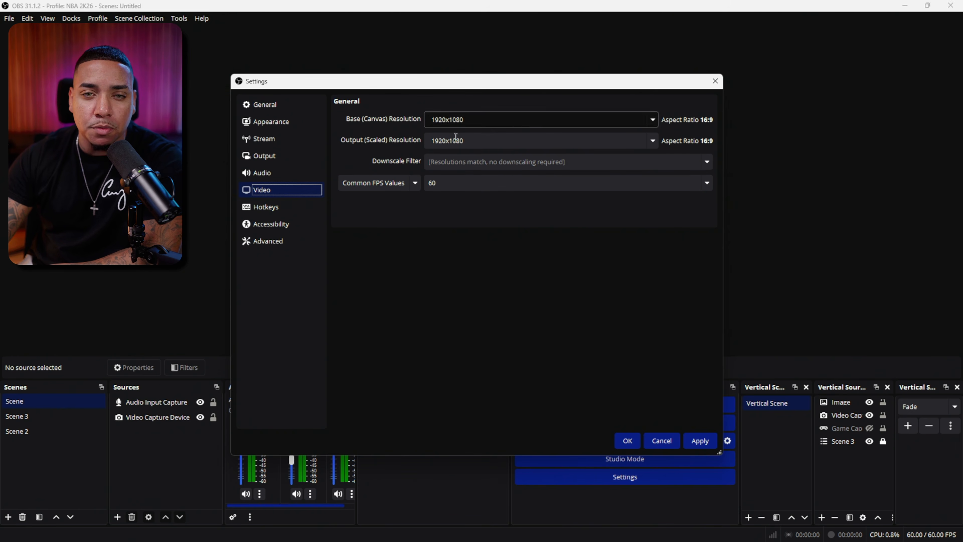
# Step: Return to the recording output settings and examine the available video encoders without changing the selection
pyautogui.click(273, 159)
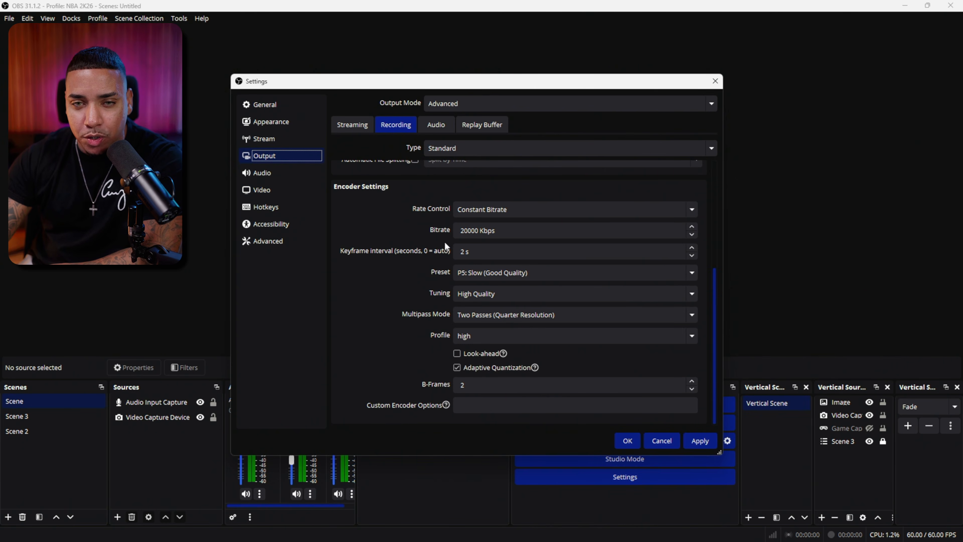
pyautogui.scroll(5, 444, 241)
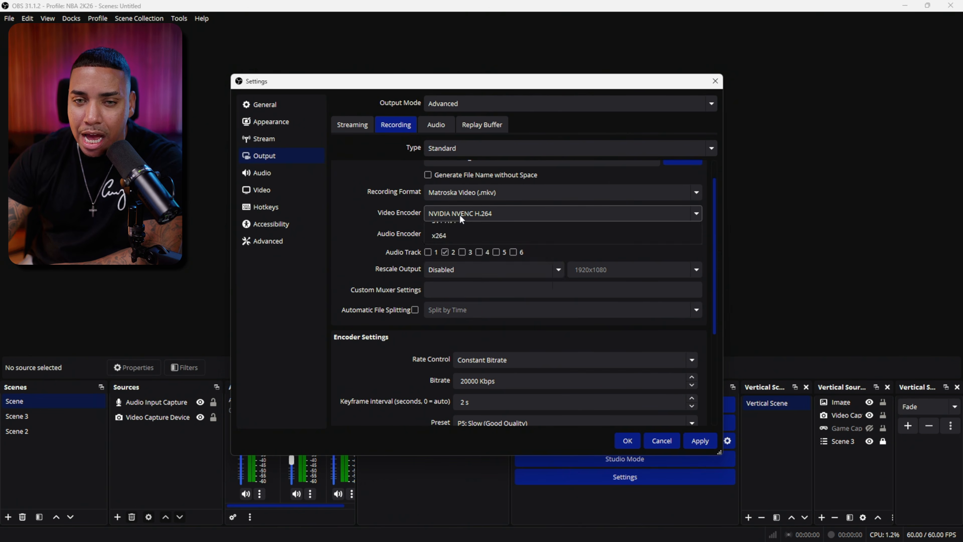
pyautogui.click(459, 214)
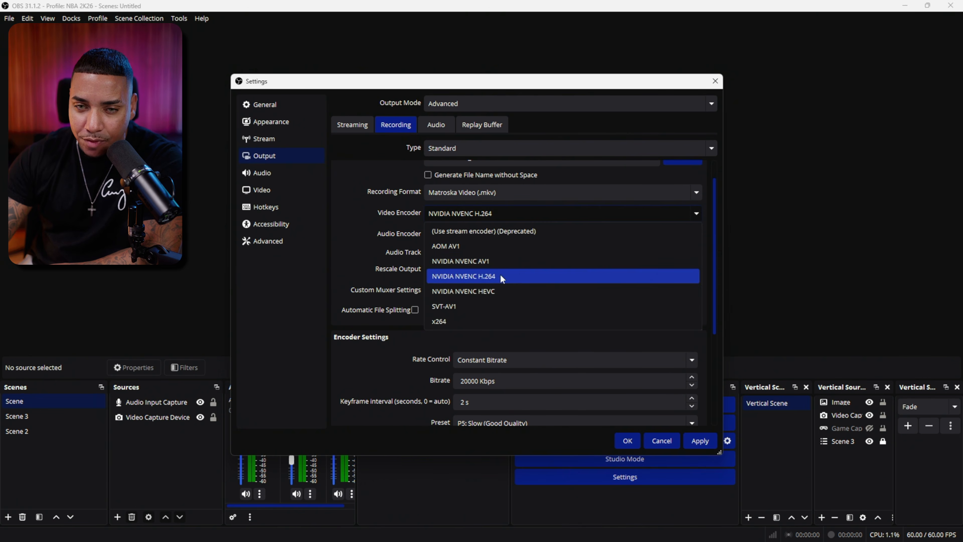
pyautogui.click(357, 219)
# Step: Examine the recording encoder's rate control, bitrate, keyframe interval, preset, multipass mode and look-ahead settings
pyautogui.scroll(-2, 456, 278)
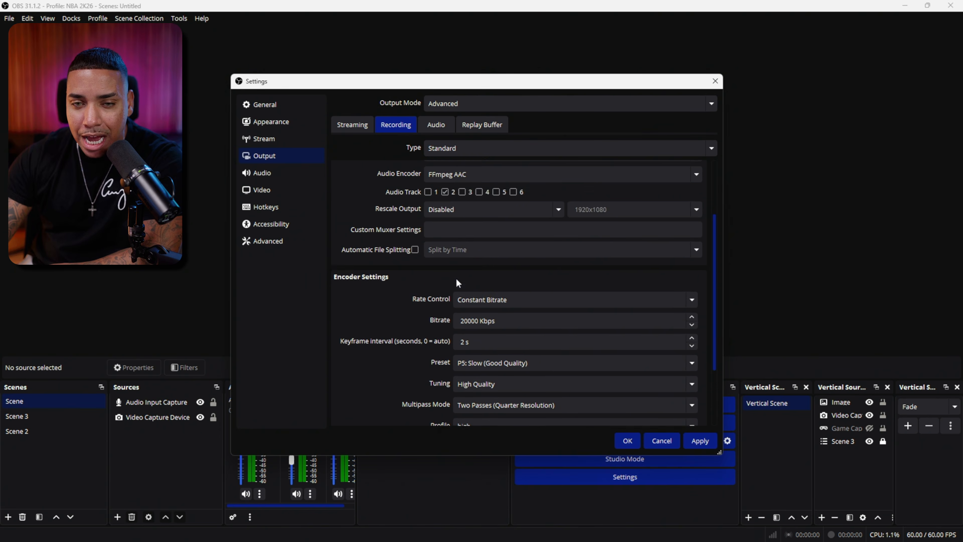
pyautogui.scroll(-2, 456, 278)
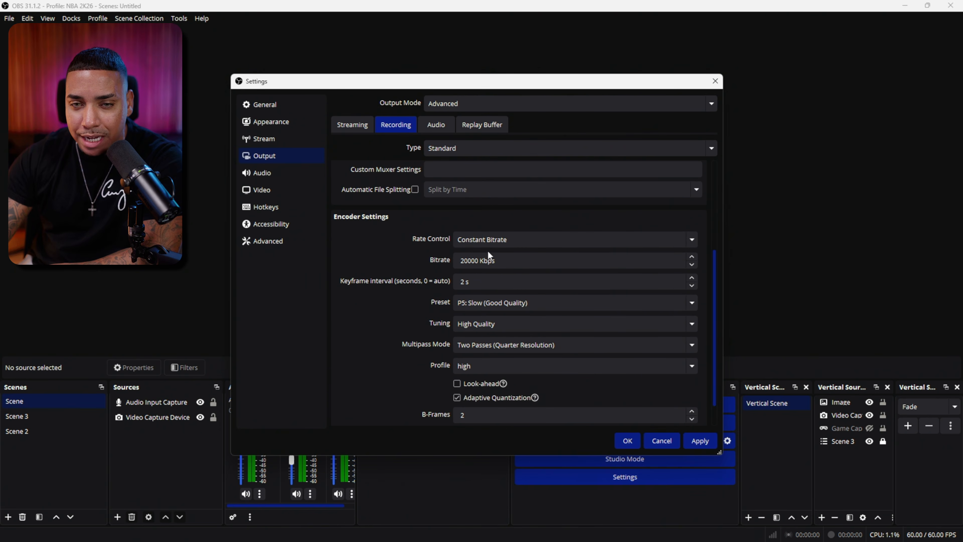
pyautogui.click(473, 261)
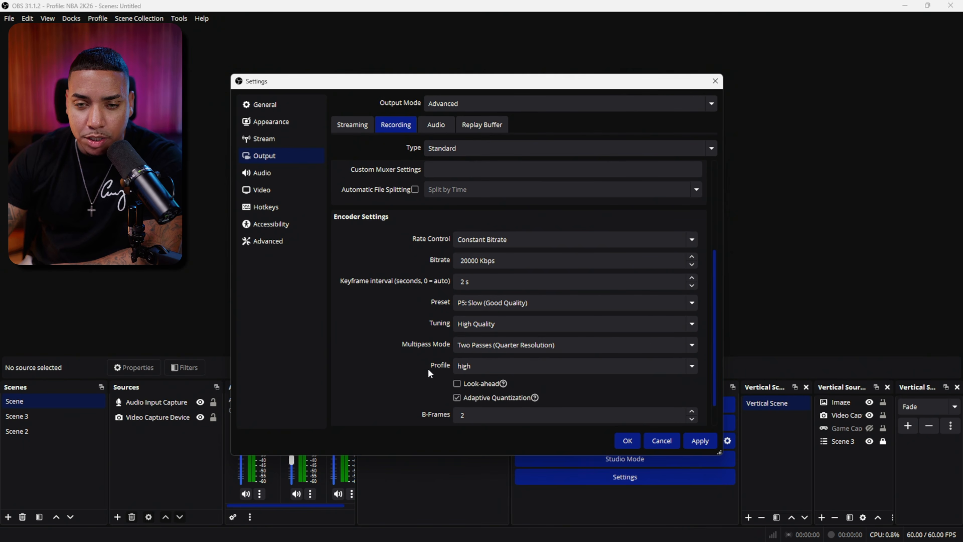
pyautogui.scroll(-2, 428, 368)
pyautogui.scroll(8, 472, 361)
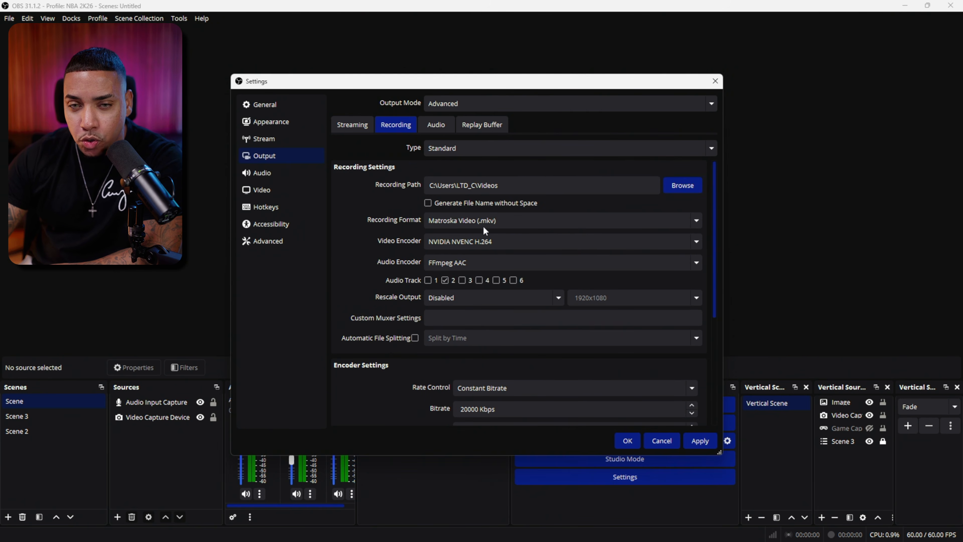
# Step: Choose Matroska Video (.mkv) as the recording format, apply the settings and close the dialog
pyautogui.click(555, 220)
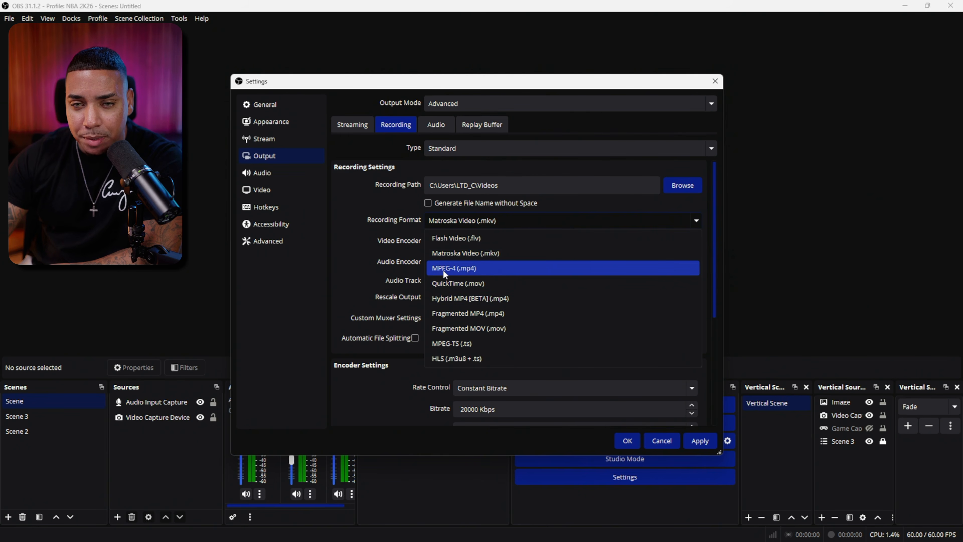
pyautogui.click(517, 258)
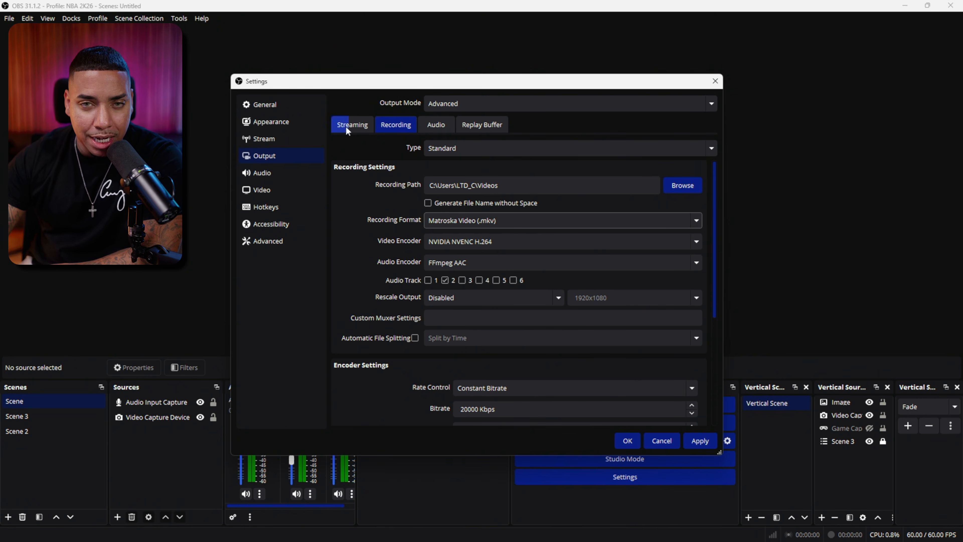
pyautogui.click(698, 442)
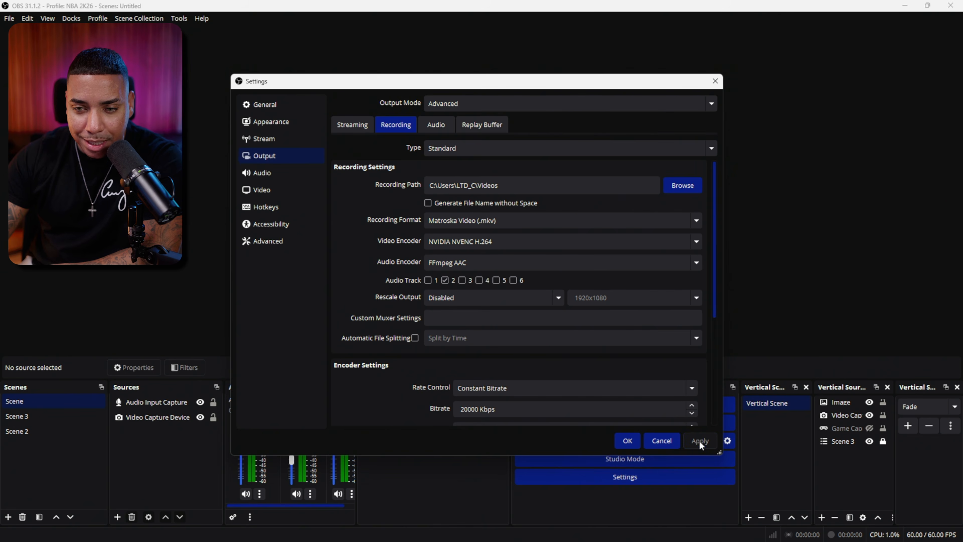
pyautogui.click(626, 441)
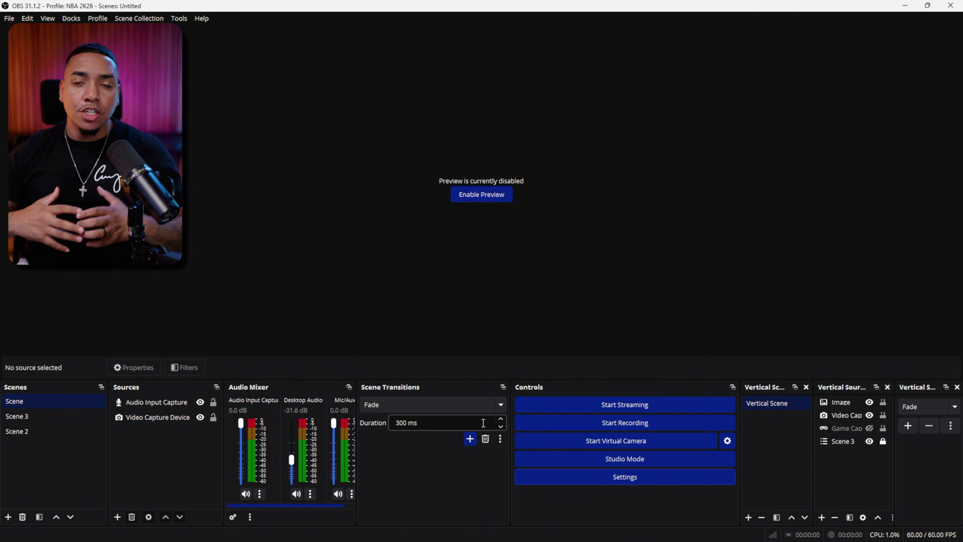